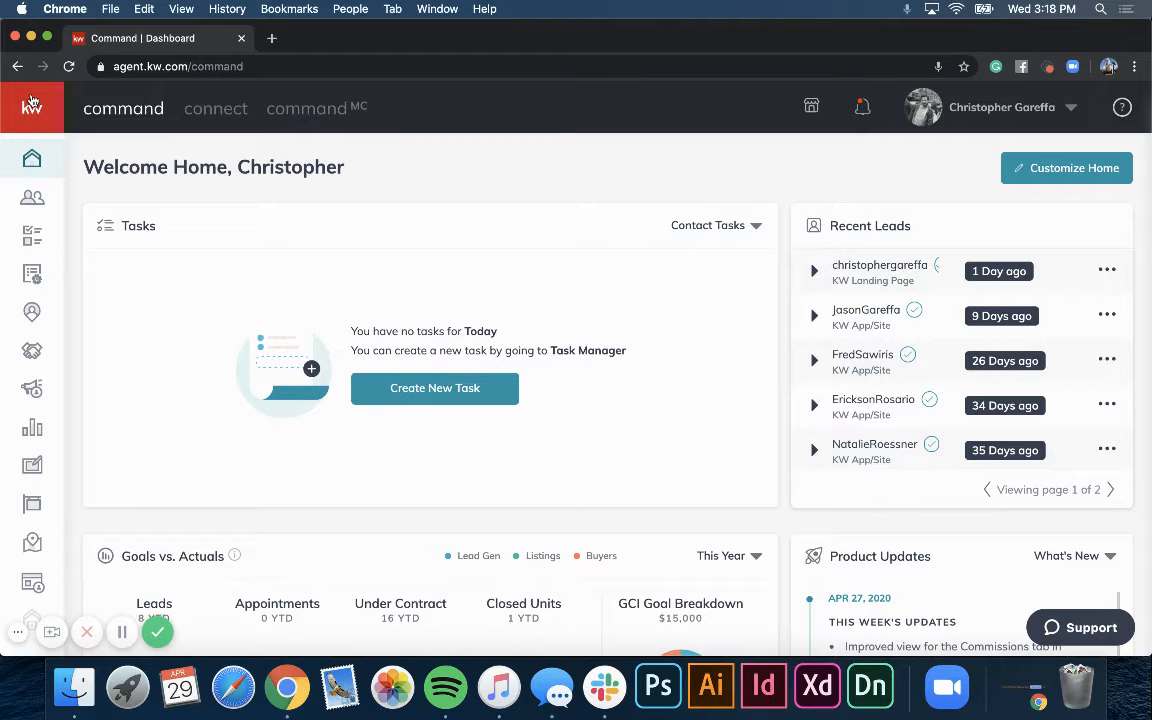
# Step: Open the Campaigns section of Command
pyautogui.click(31, 108)
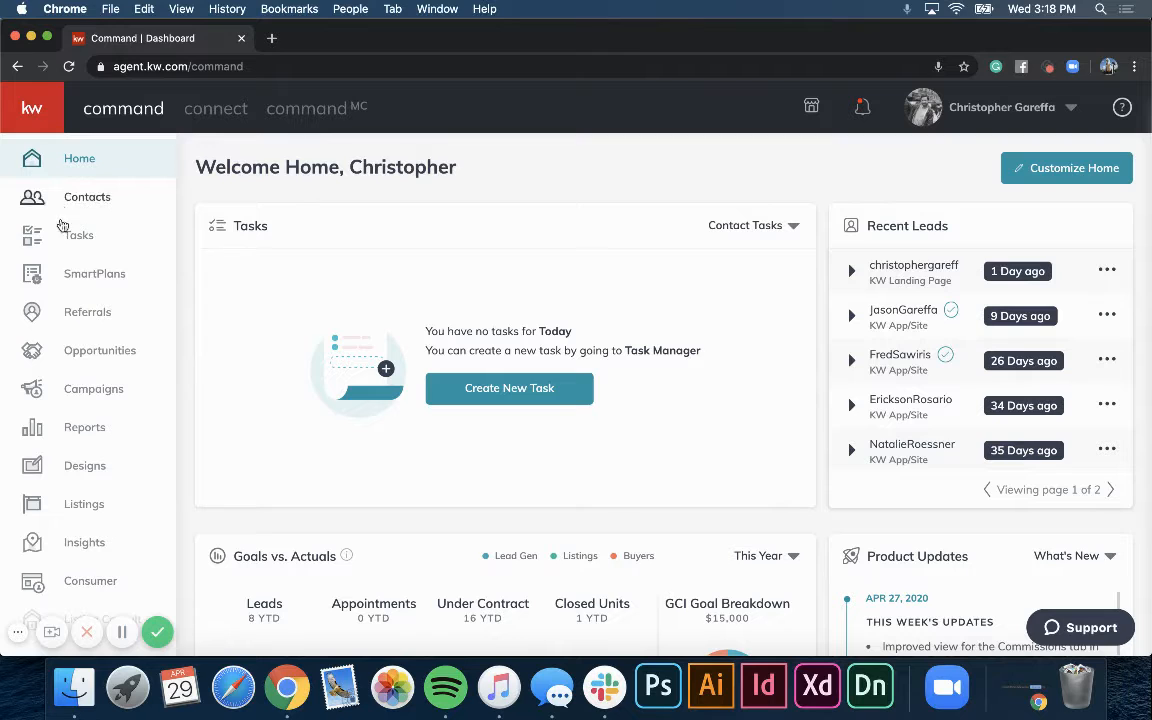
pyautogui.click(88, 392)
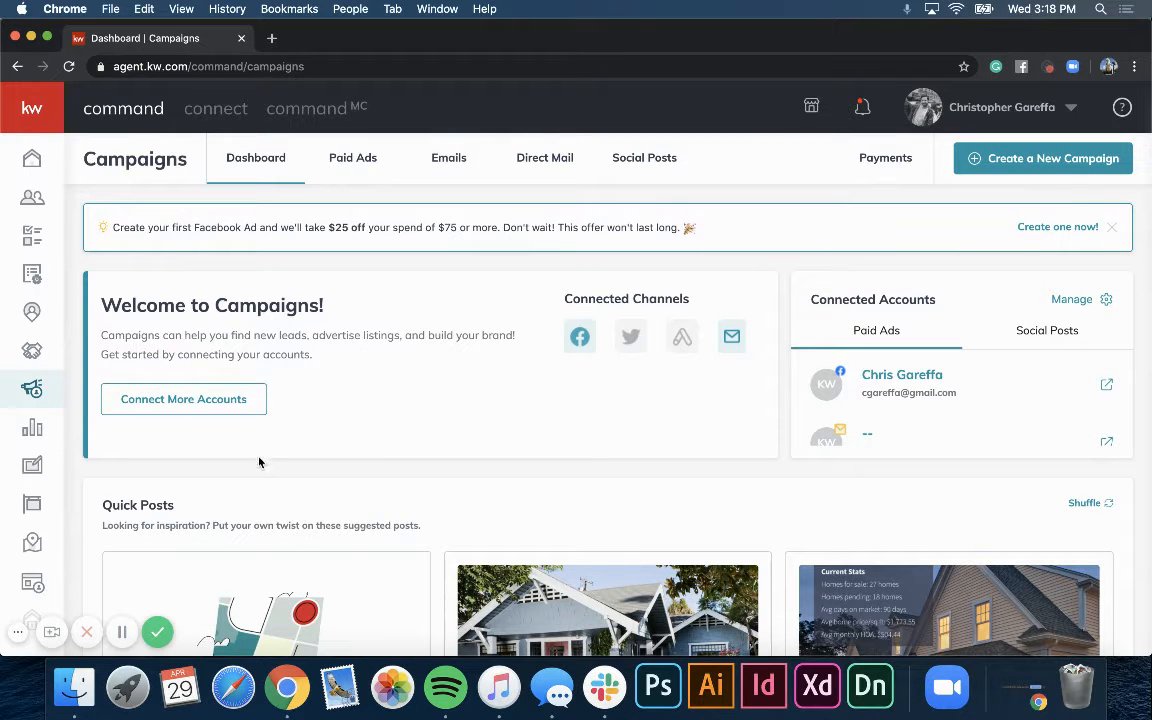
# Step: Review the Facebook, Twitter, Google Adwords and Mailchimp options for connecting a new account, and close the list
pyautogui.click(220, 401)
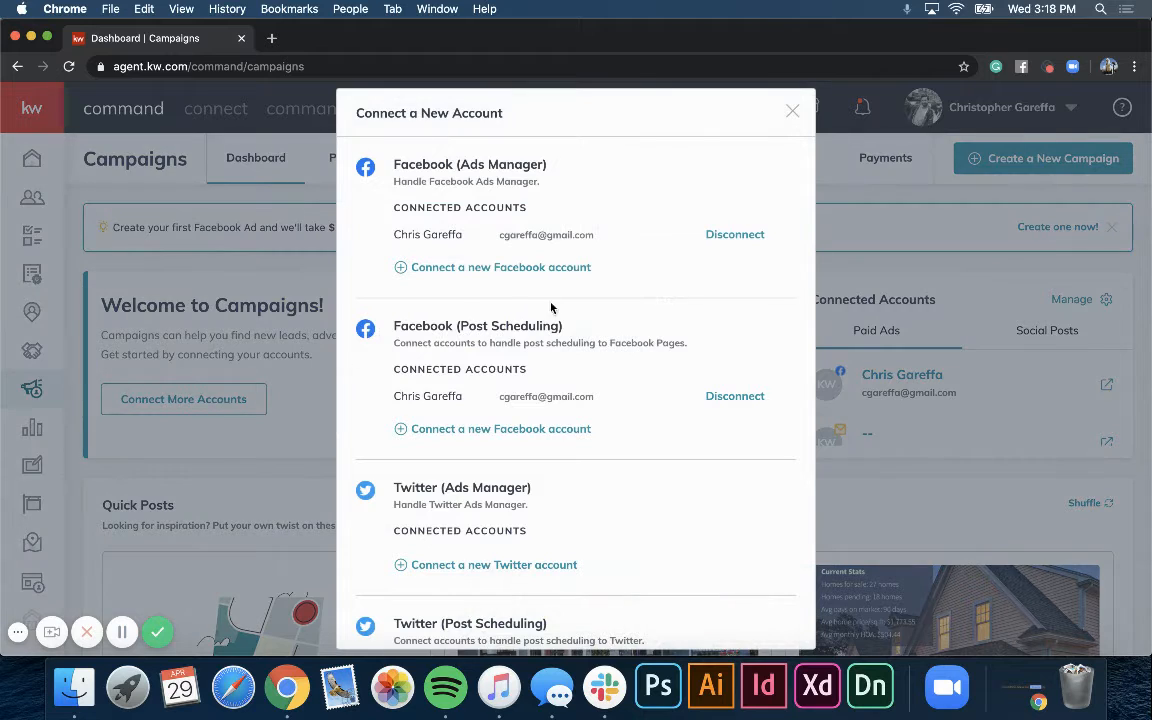
pyautogui.scroll(-10, 604, 245)
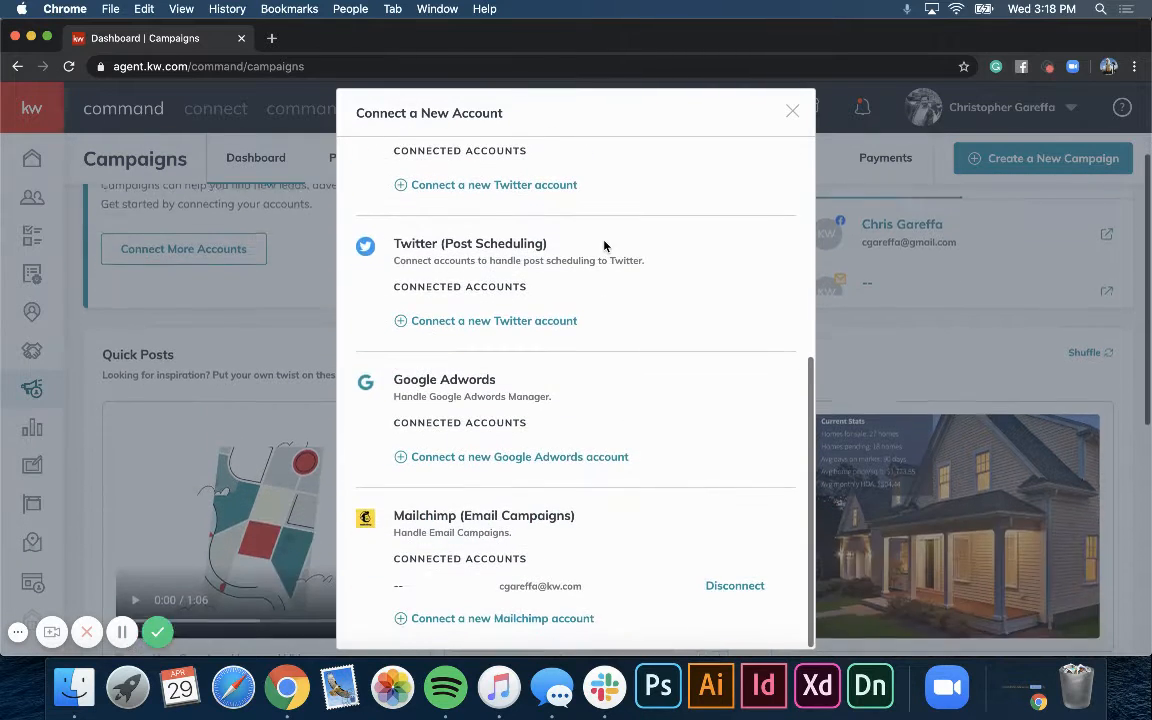
pyautogui.scroll(5, 604, 245)
pyautogui.scroll(3, 604, 245)
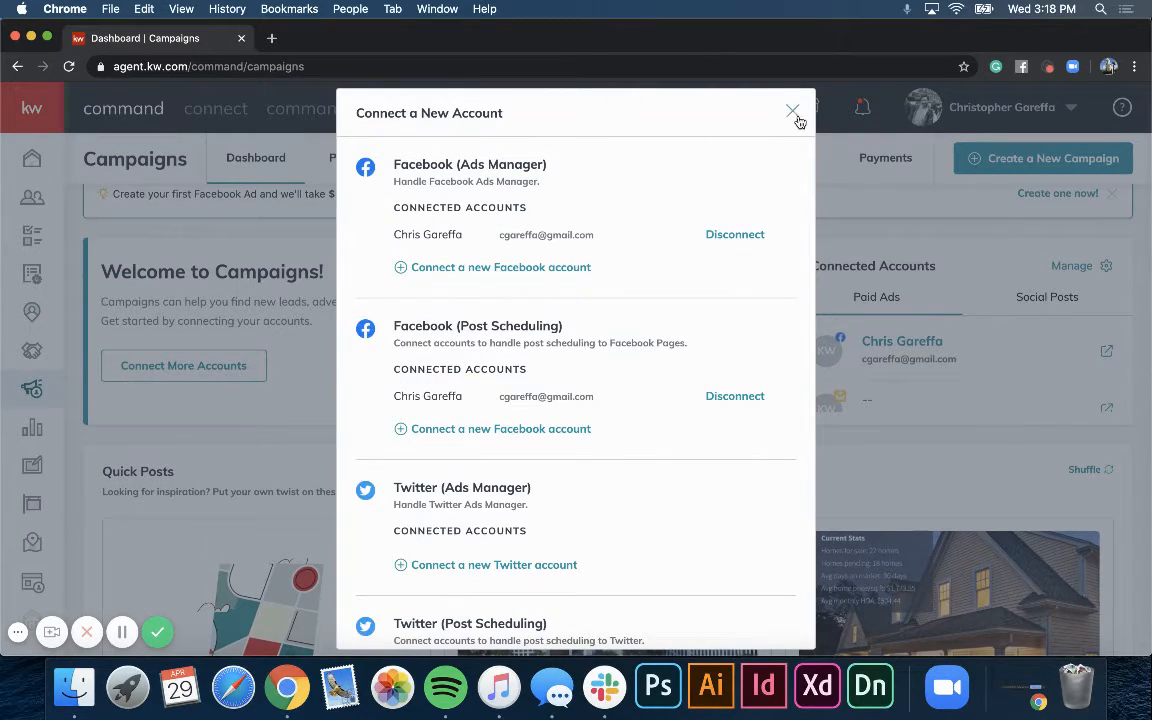
pyautogui.scroll(-5, 690, 289)
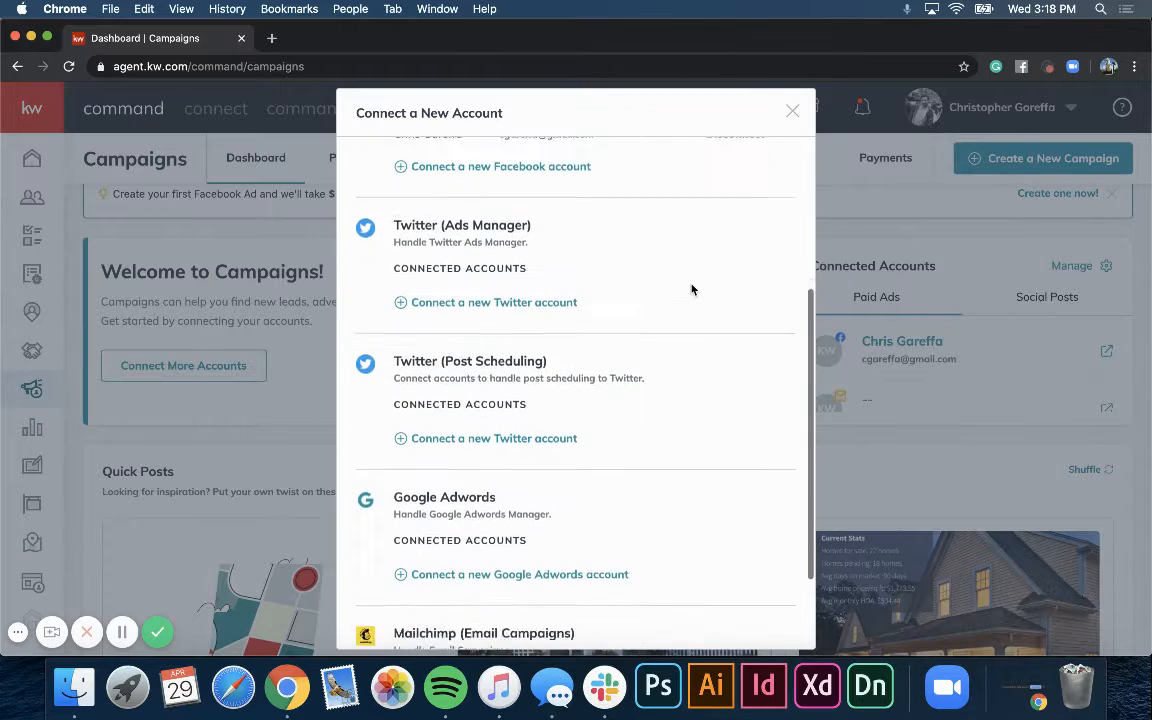
pyautogui.scroll(5, 690, 289)
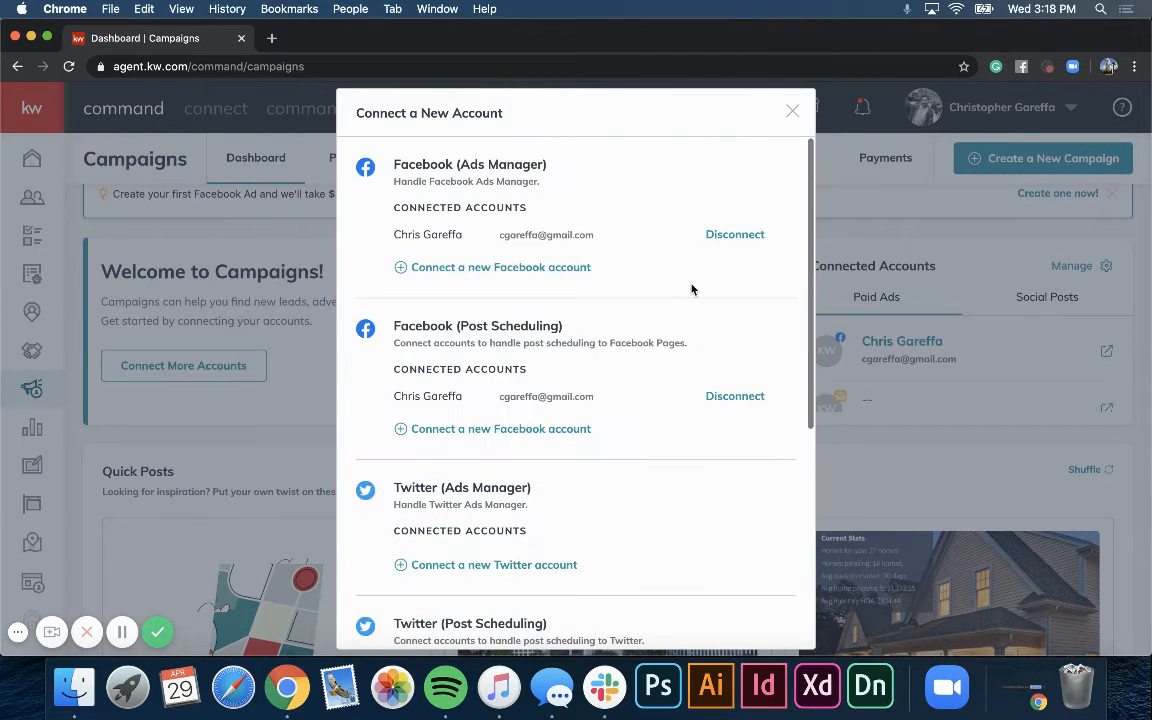
pyautogui.scroll(1, 691, 289)
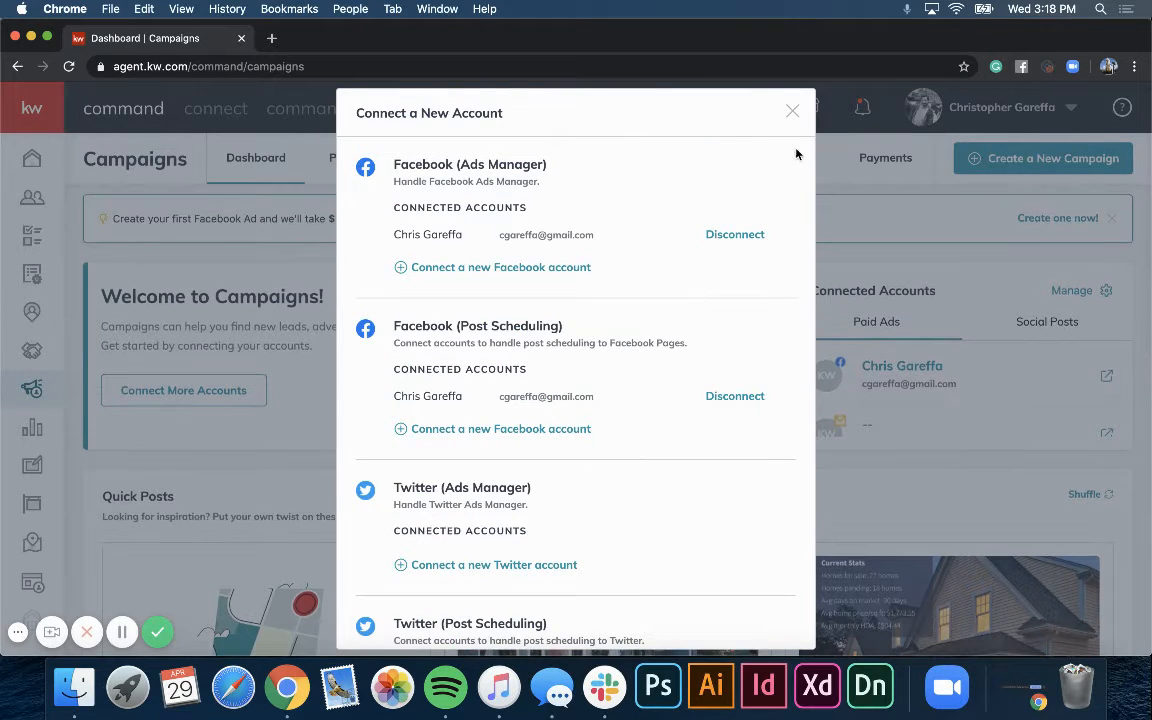
pyautogui.click(792, 112)
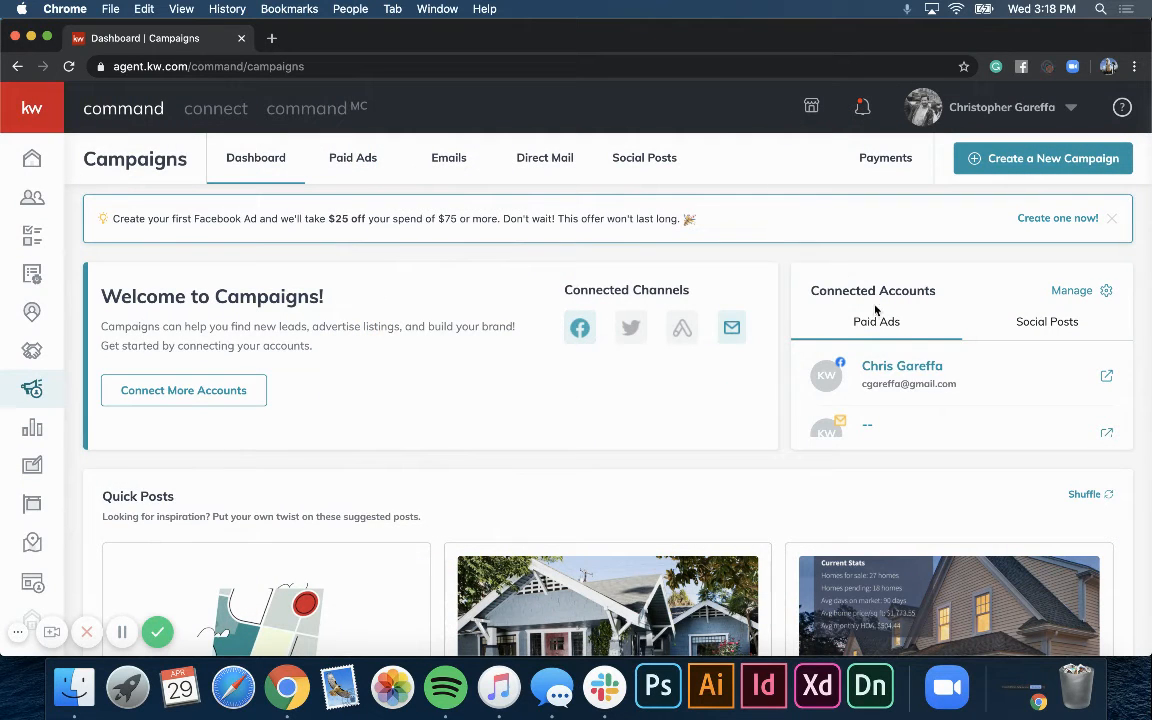
# Step: Examine the connected accounts on the Campaigns dashboard for both Paid Ads and Social Posts
pyautogui.scroll(-1, 900, 334)
pyautogui.scroll(1, 901, 334)
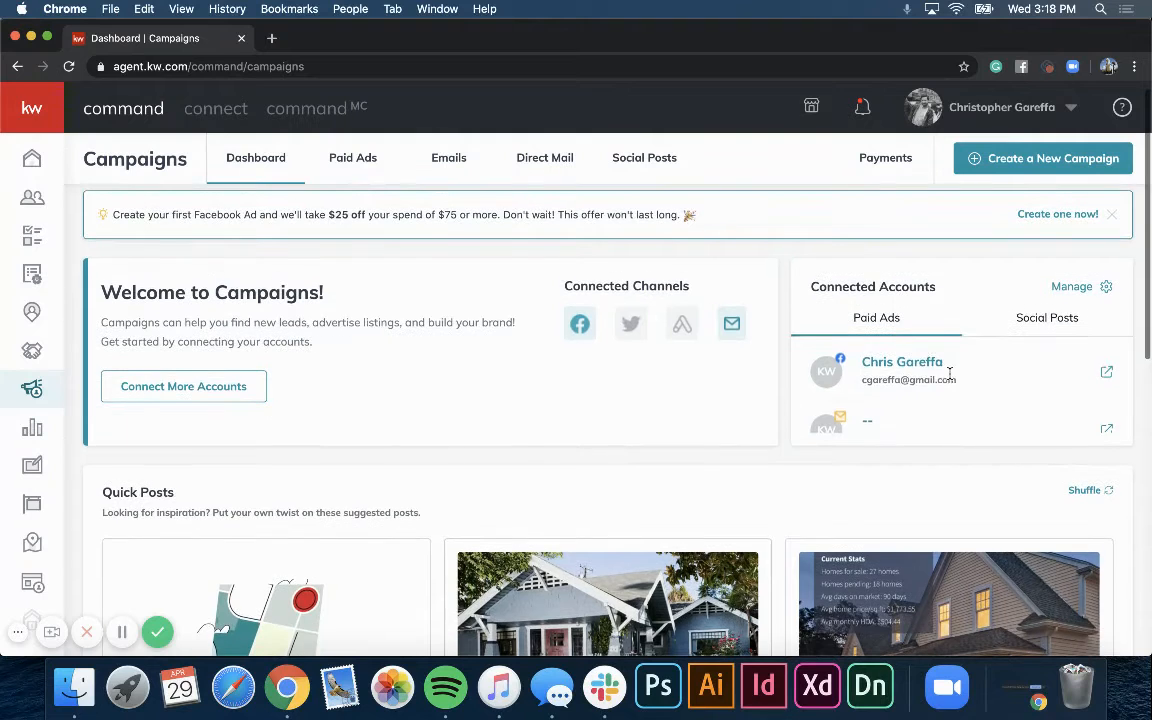
pyautogui.scroll(-2, 949, 373)
pyautogui.scroll(2, 951, 379)
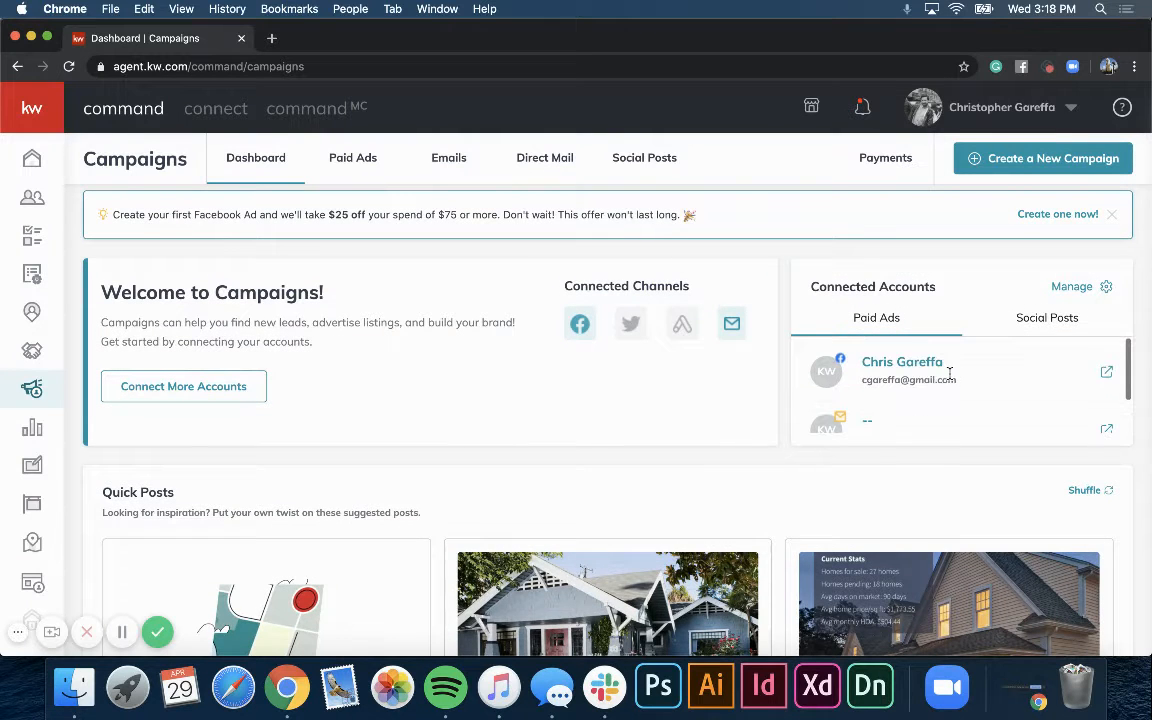
pyautogui.click(1043, 328)
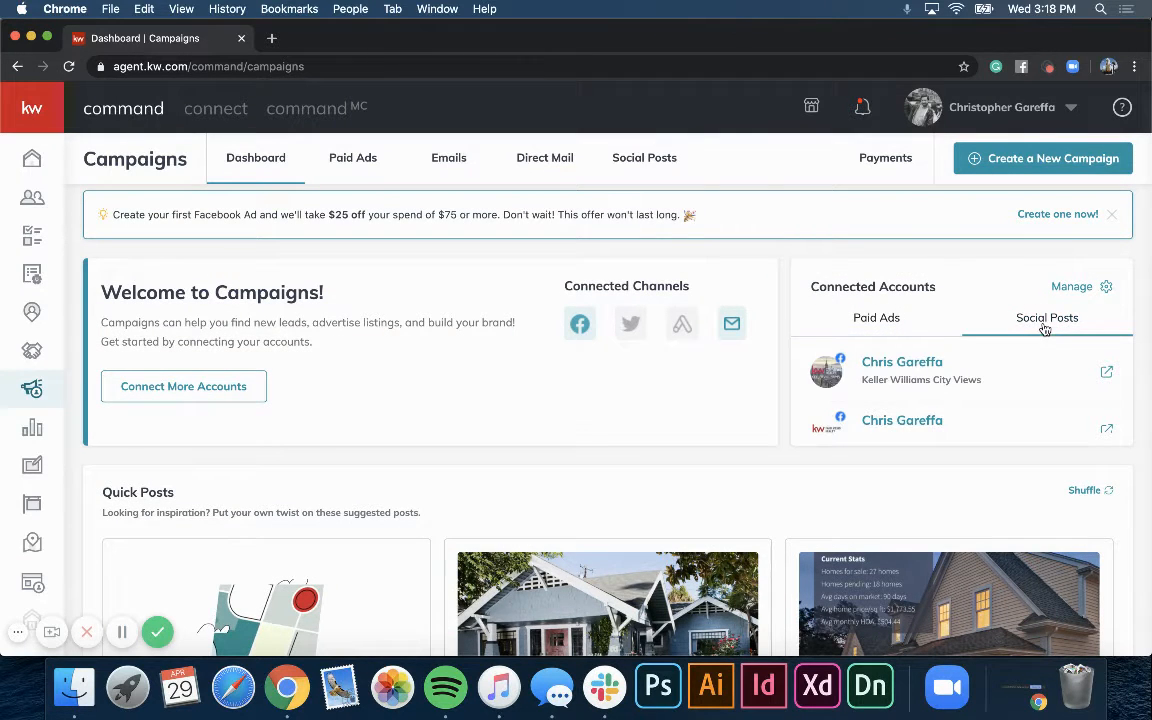
pyautogui.scroll(-1, 1016, 391)
pyautogui.scroll(1, 1016, 391)
pyautogui.click(887, 319)
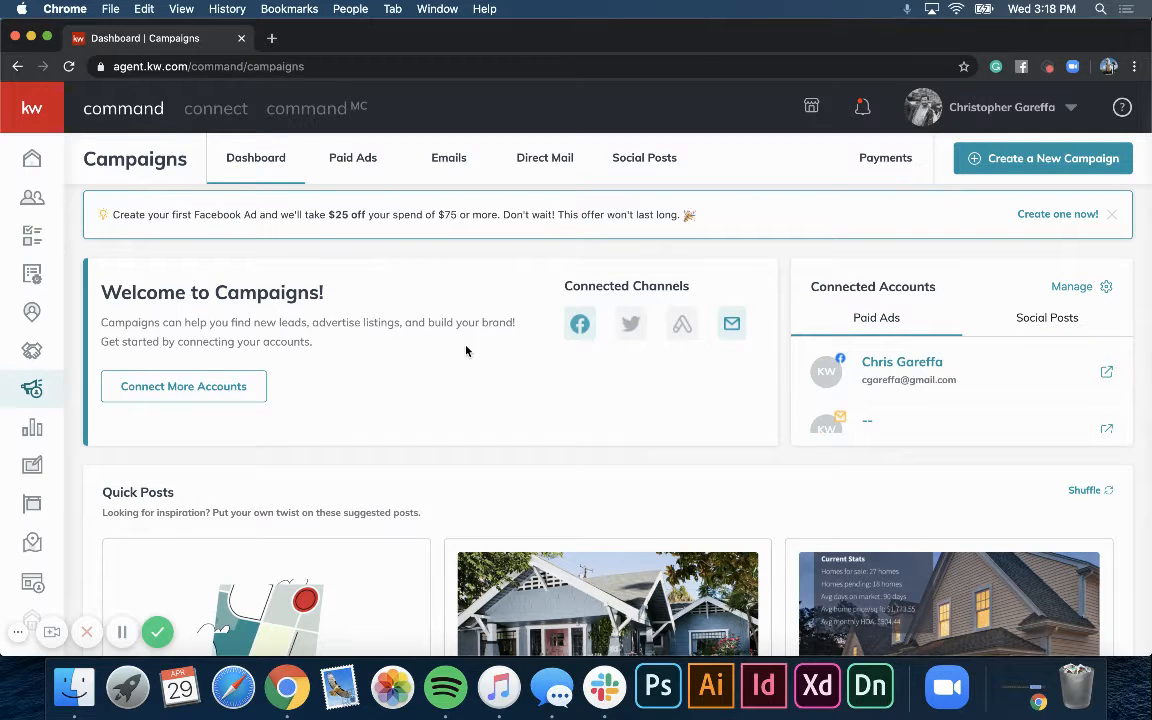
pyautogui.scroll(-1, 466, 350)
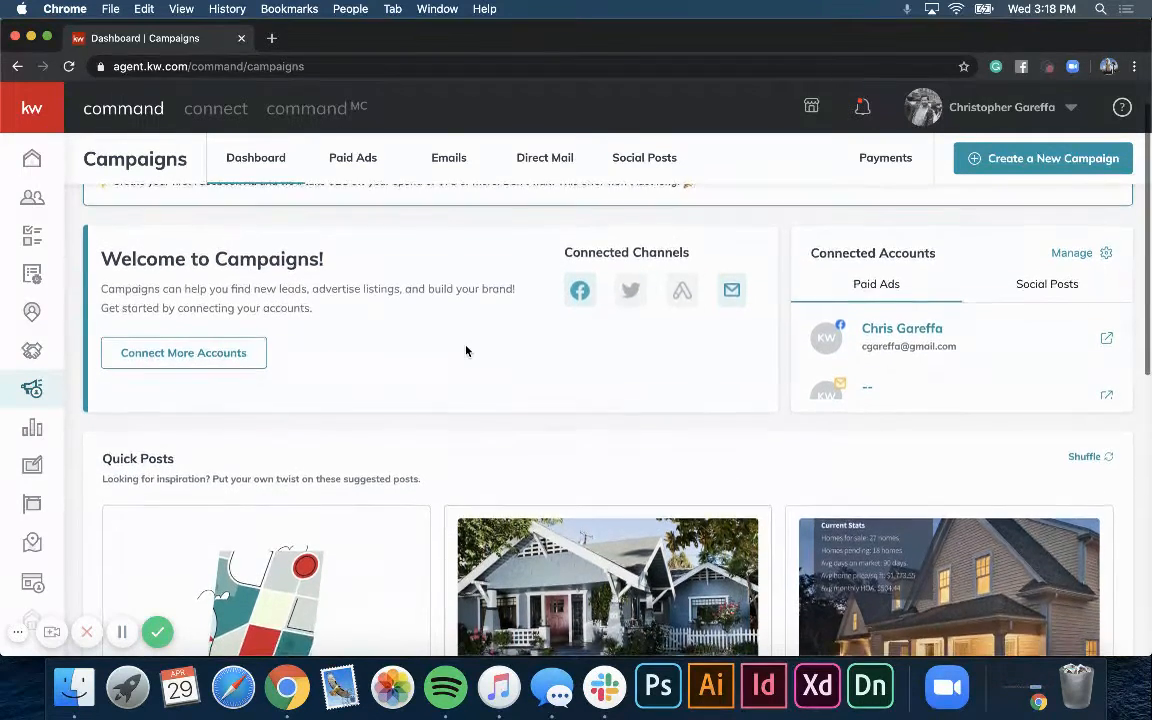
pyautogui.scroll(1, 466, 350)
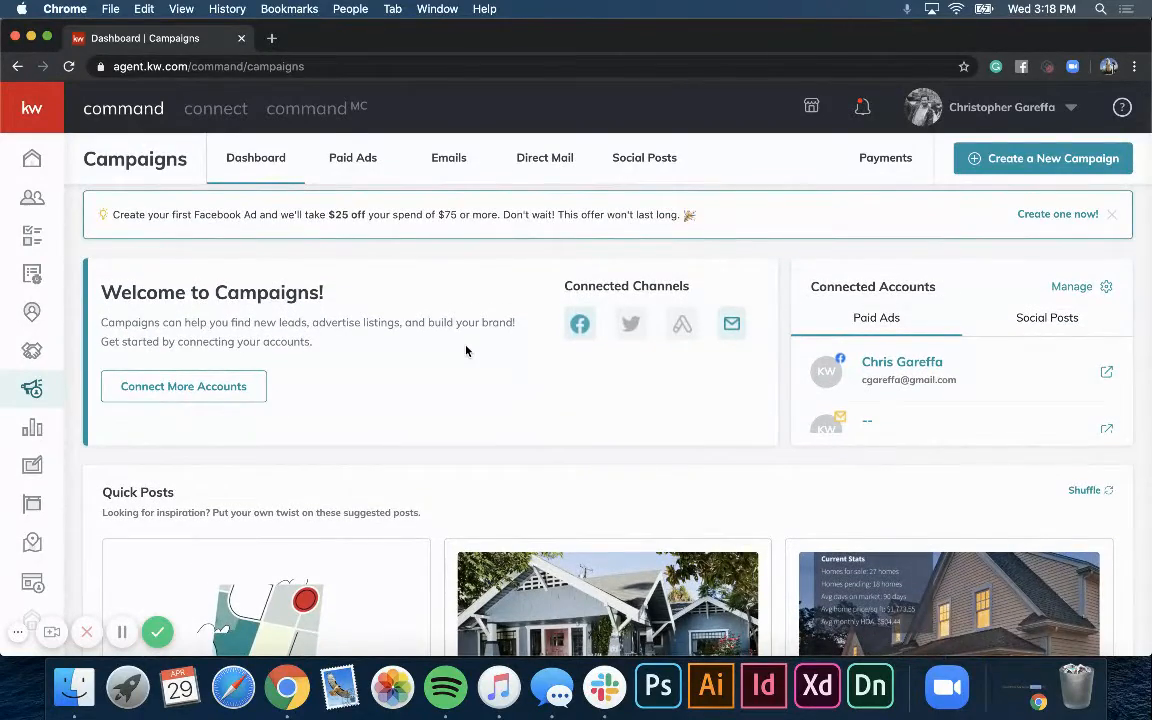
# Step: Start a social post from the "My app is here" quick post and review its text, photo, DBA logo, scheduling and page settings
pyautogui.scroll(-6, 466, 350)
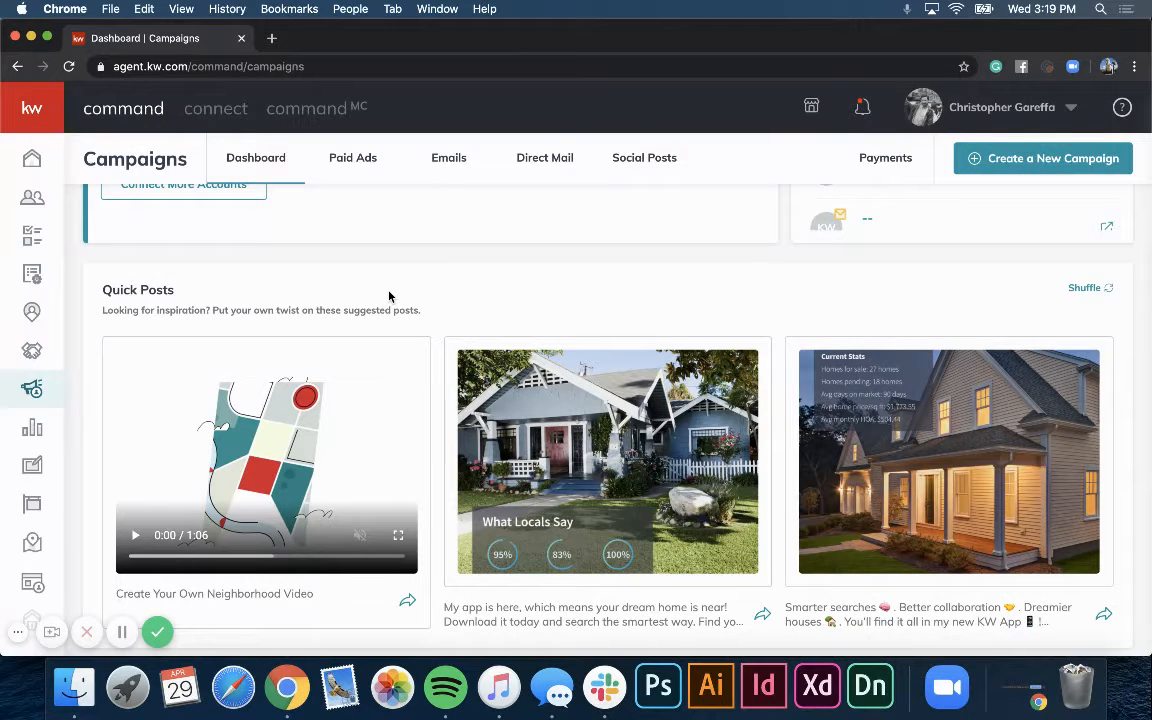
pyautogui.scroll(-3, 390, 296)
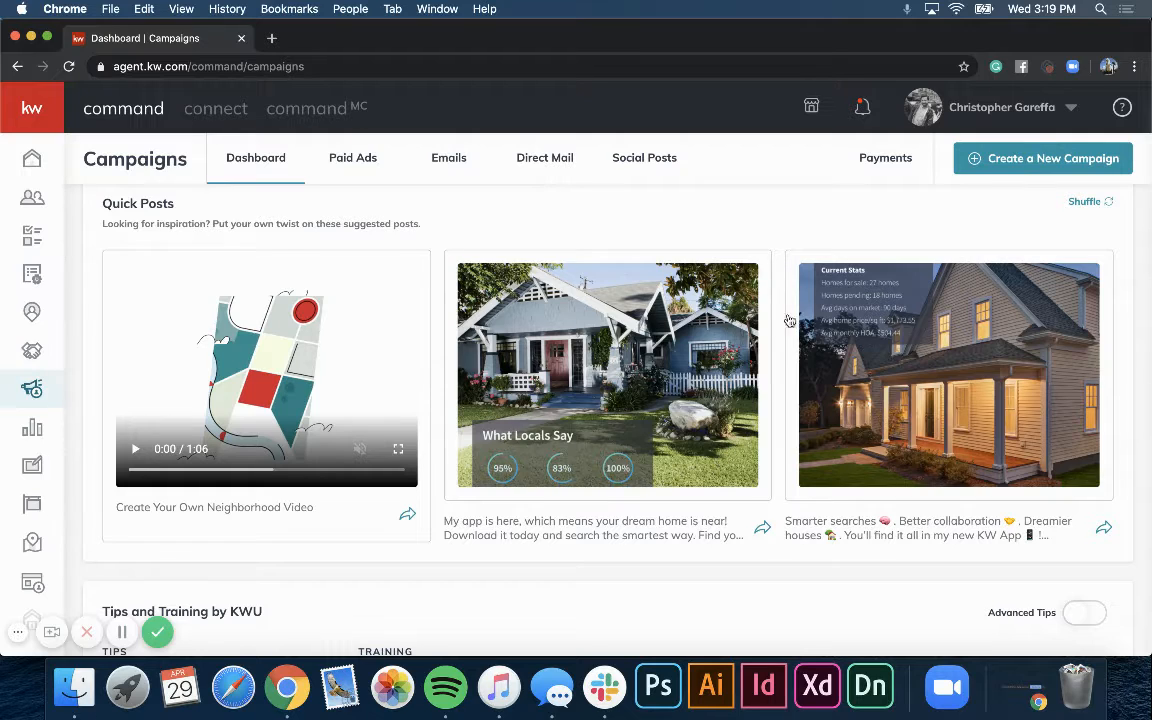
pyautogui.click(762, 528)
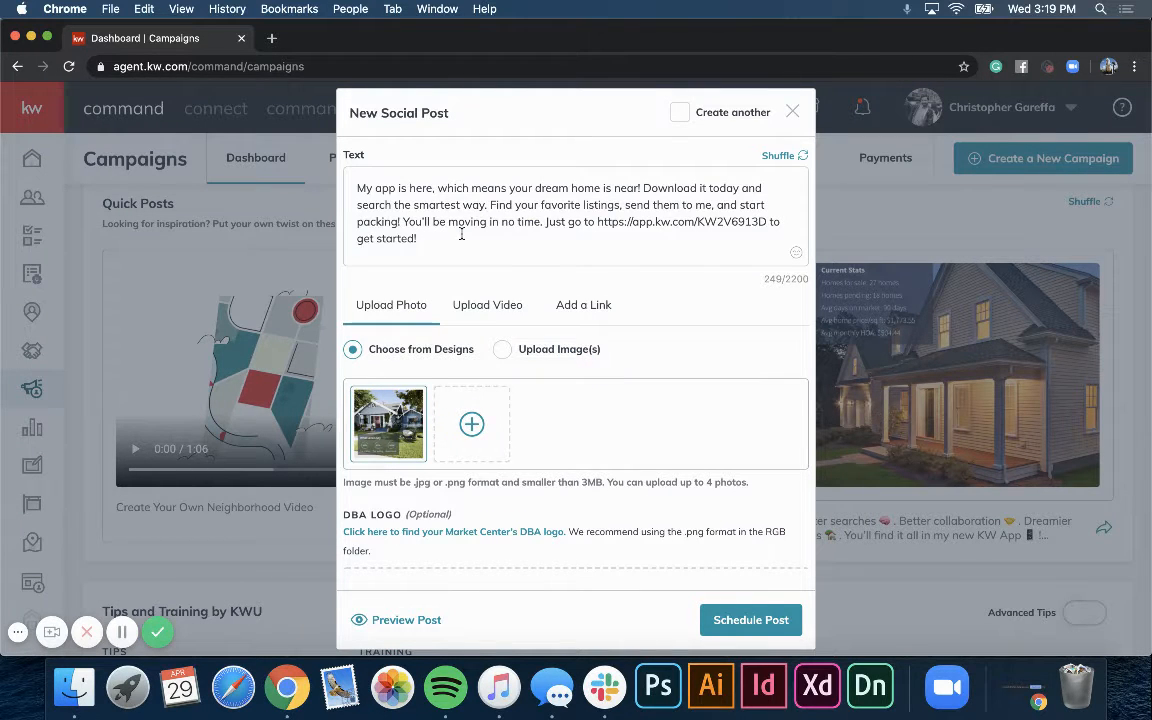
pyautogui.scroll(-1, 500, 280)
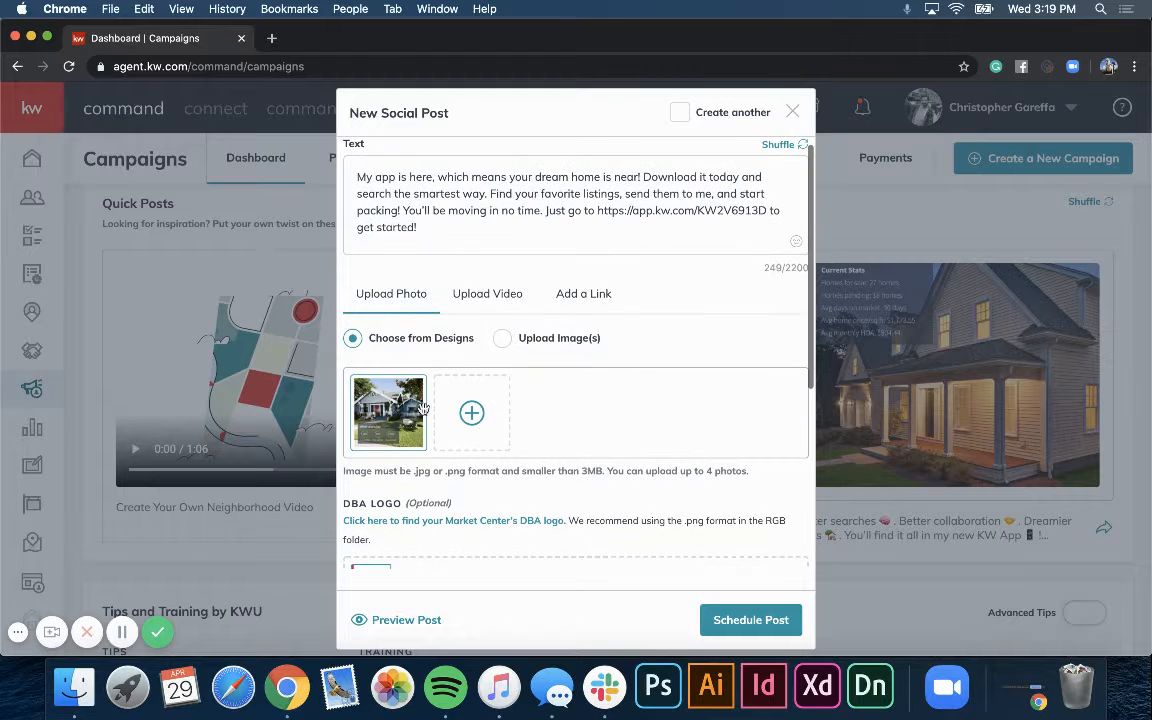
pyautogui.scroll(-3, 490, 393)
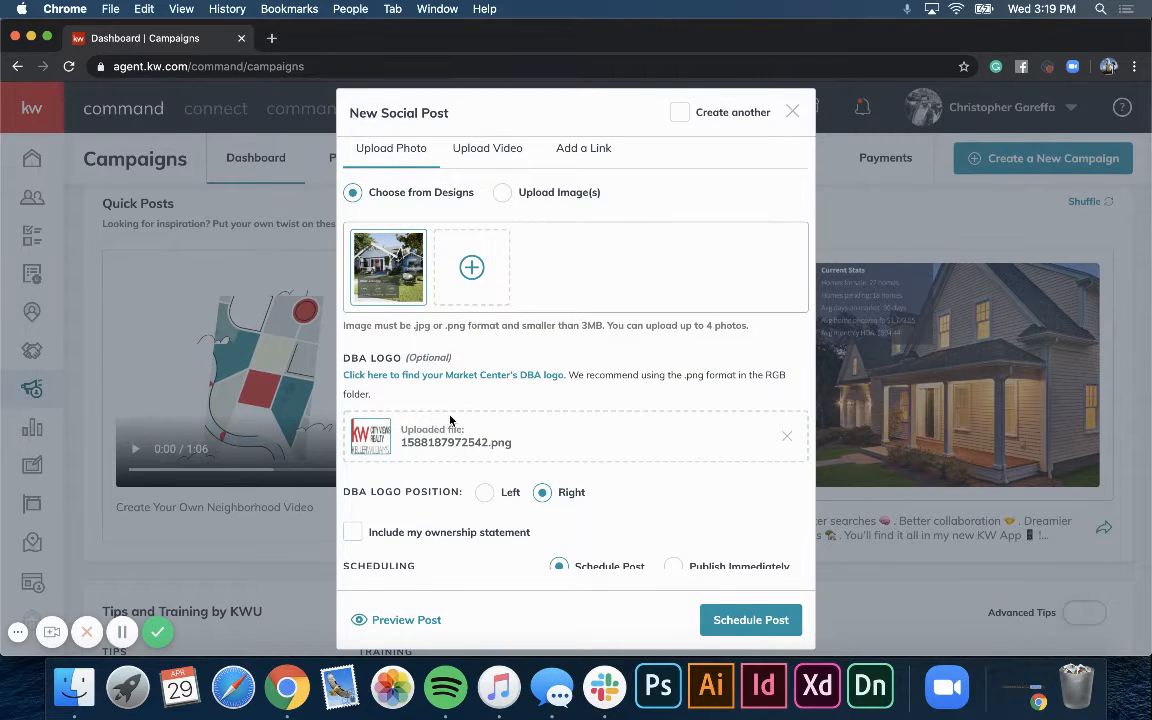
pyautogui.scroll(-4, 450, 420)
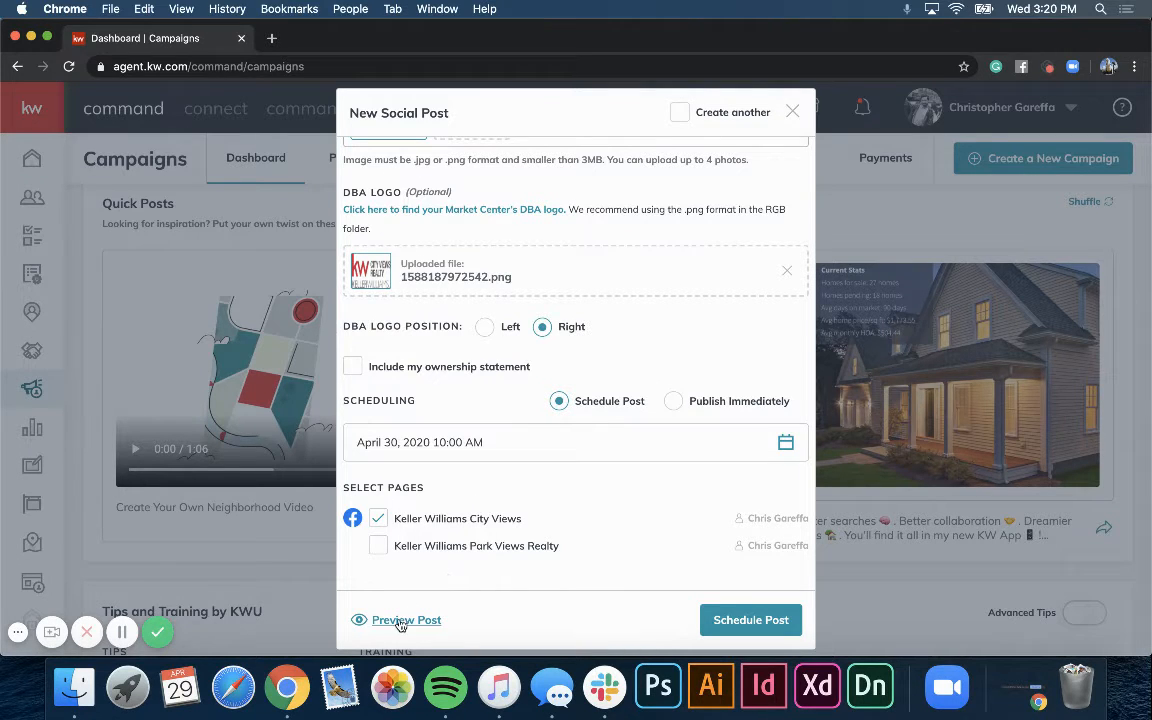
# Step: Preview the post for the Keller Williams City Views Facebook page, check the available preview pages, and return to the post settings
pyautogui.click(399, 621)
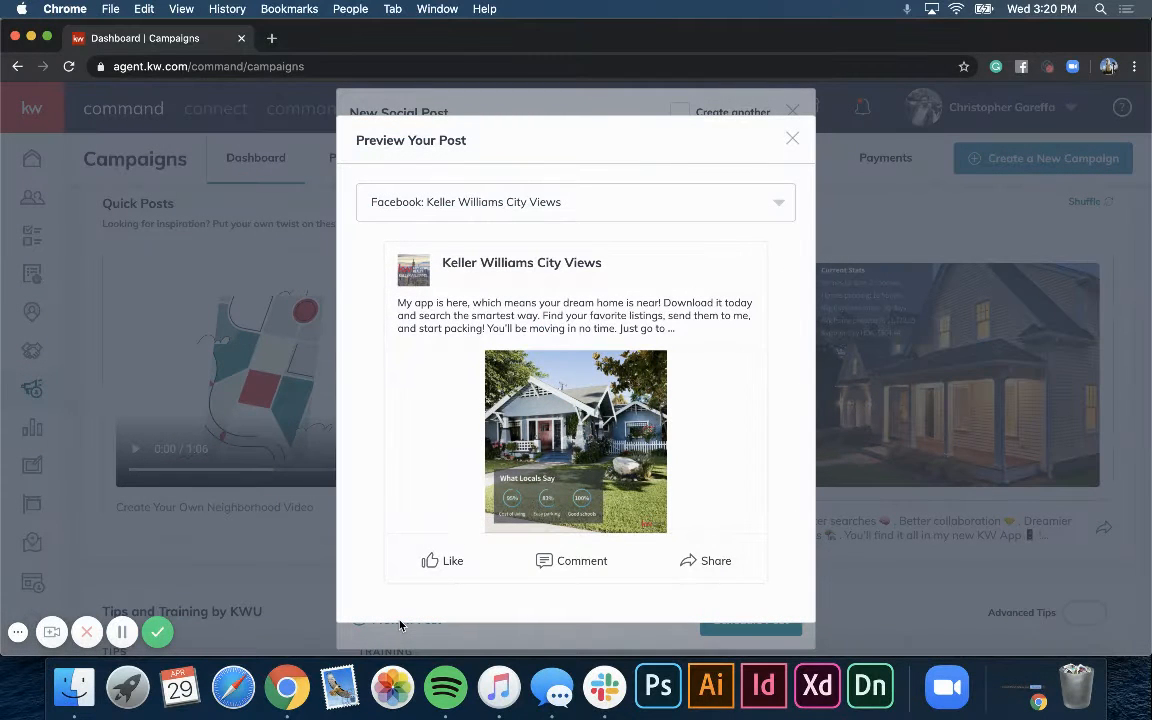
pyautogui.click(571, 206)
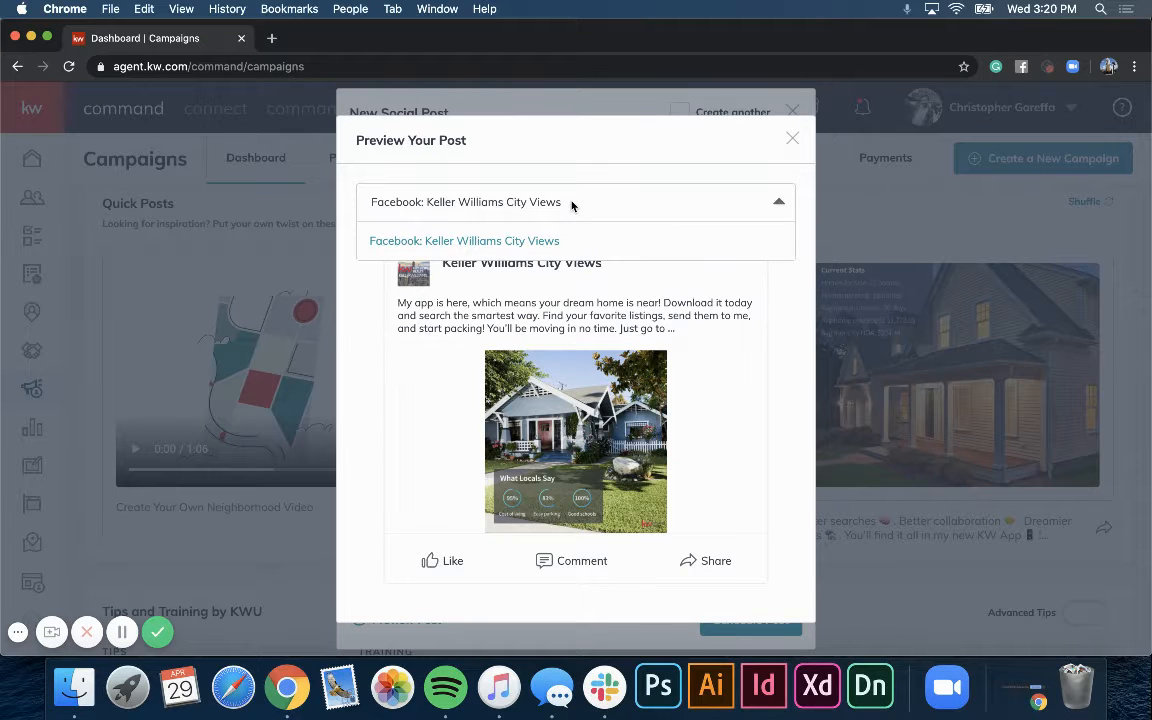
pyautogui.click(572, 218)
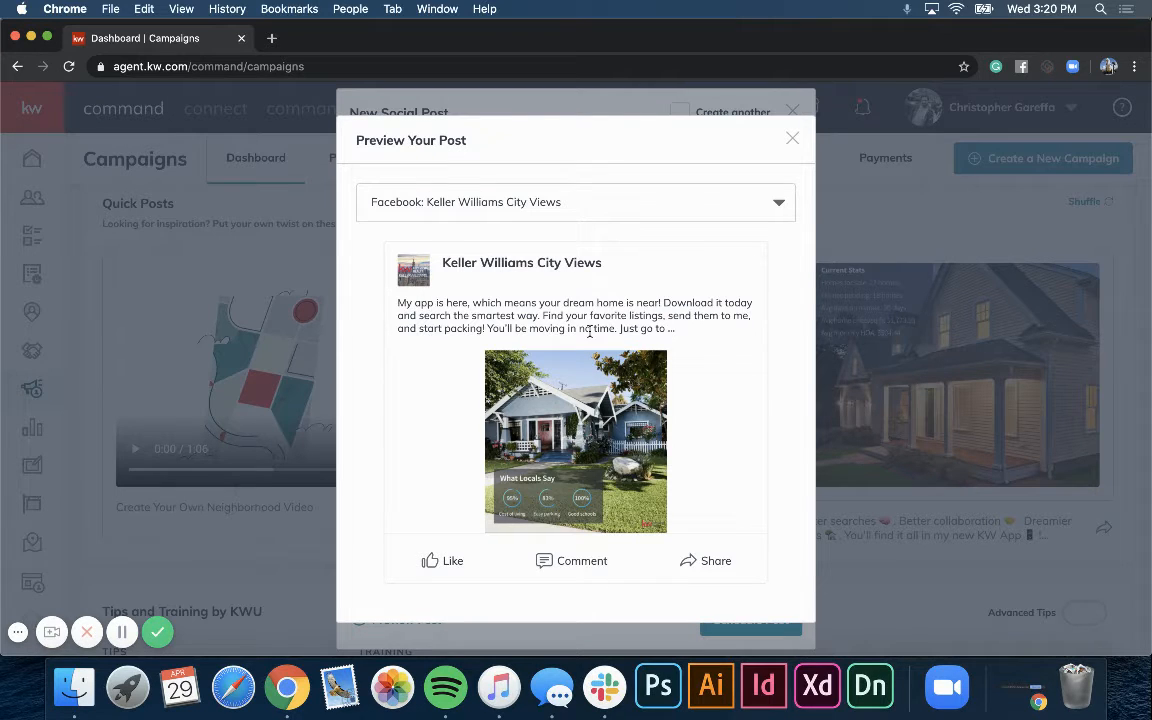
pyautogui.scroll(-1, 594, 358)
pyautogui.scroll(1, 594, 358)
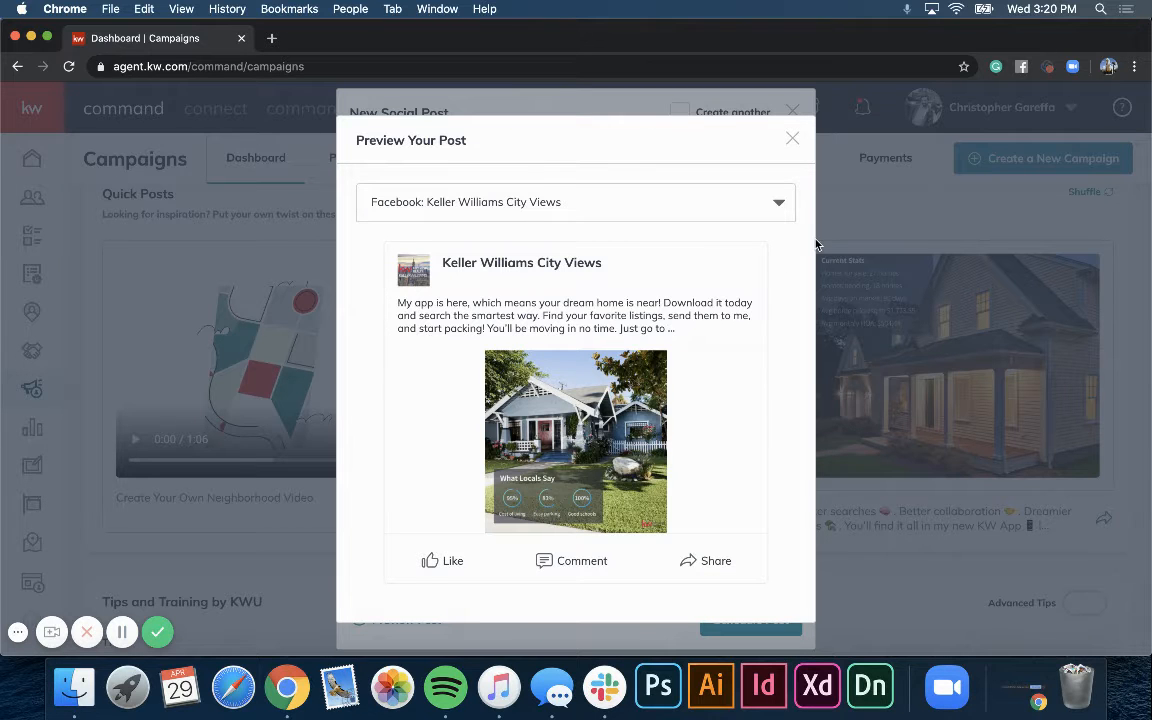
pyautogui.click(792, 139)
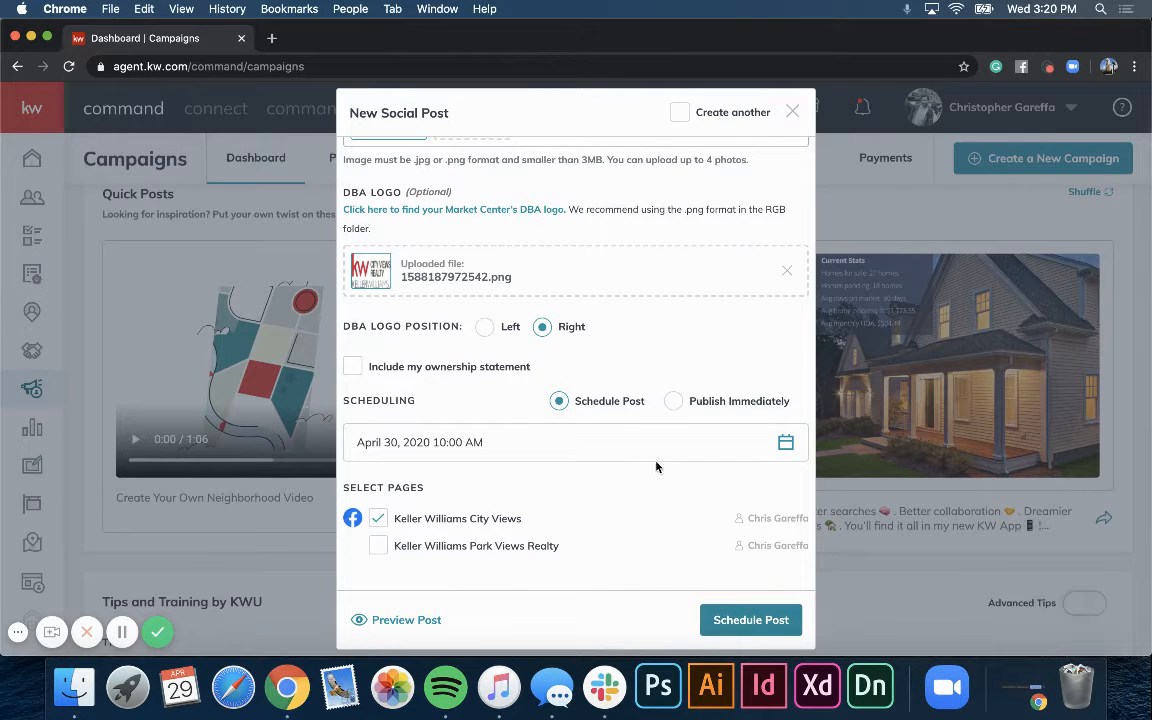
# Step: Switch the post's scheduling to Publish Immediately, and close the post without publishing it
pyautogui.click(671, 405)
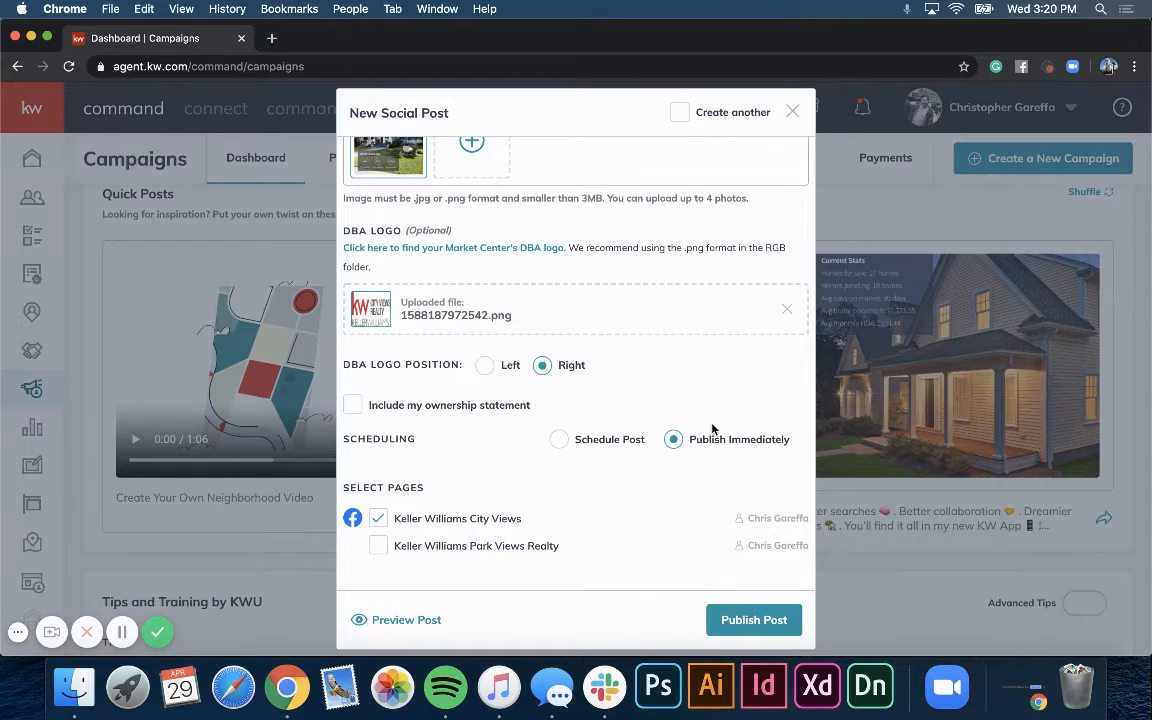
pyautogui.scroll(6, 712, 428)
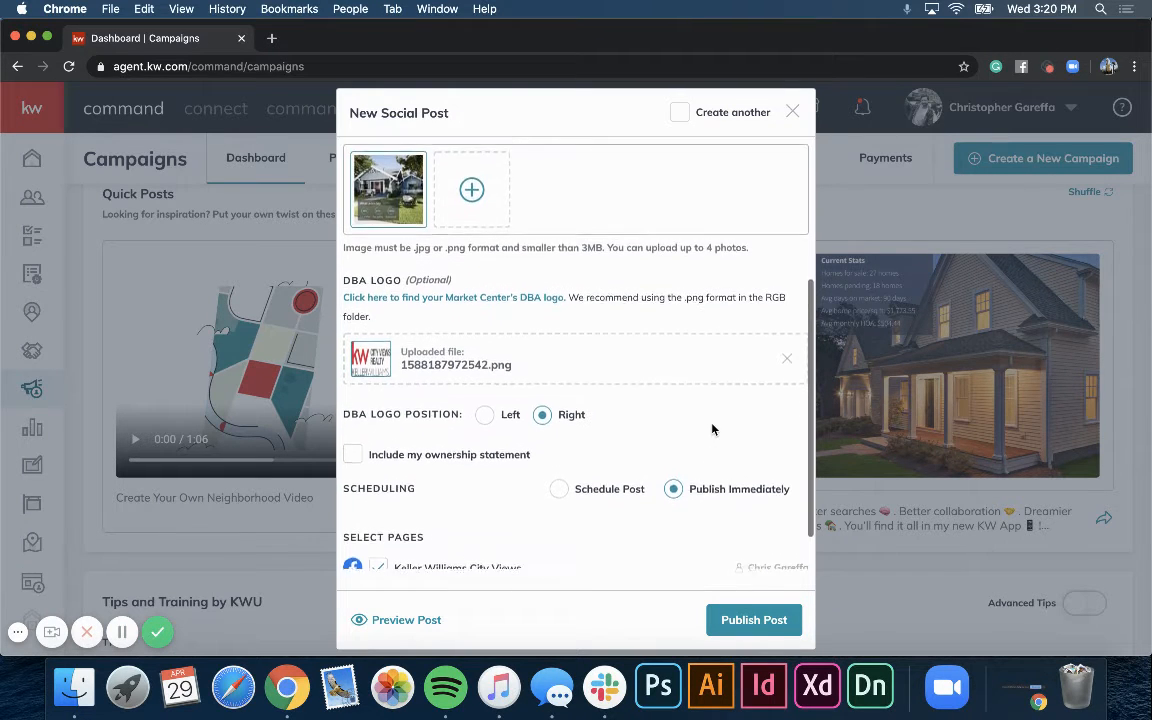
pyautogui.click(792, 112)
# Step: Start a neighborhood video from the "Create Your Own Neighborhood Video" quick post, searching "fort lee" and choosing South Fort Lee
pyautogui.scroll(1, 510, 495)
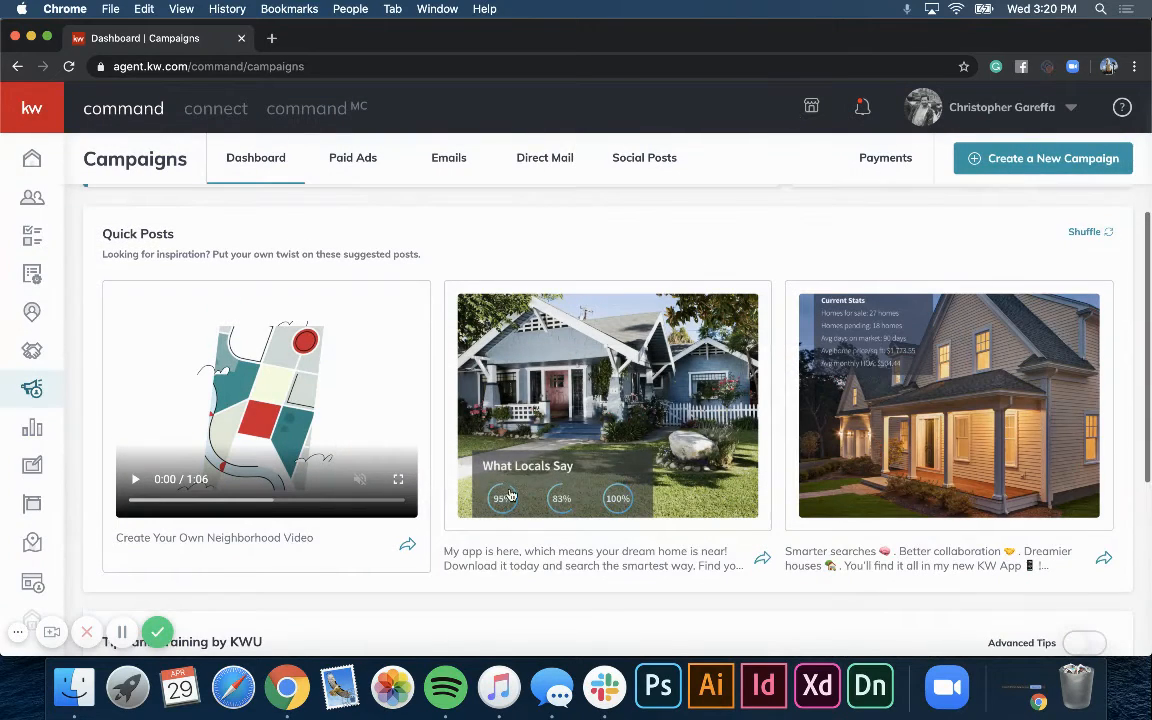
pyautogui.scroll(-1, 404, 550)
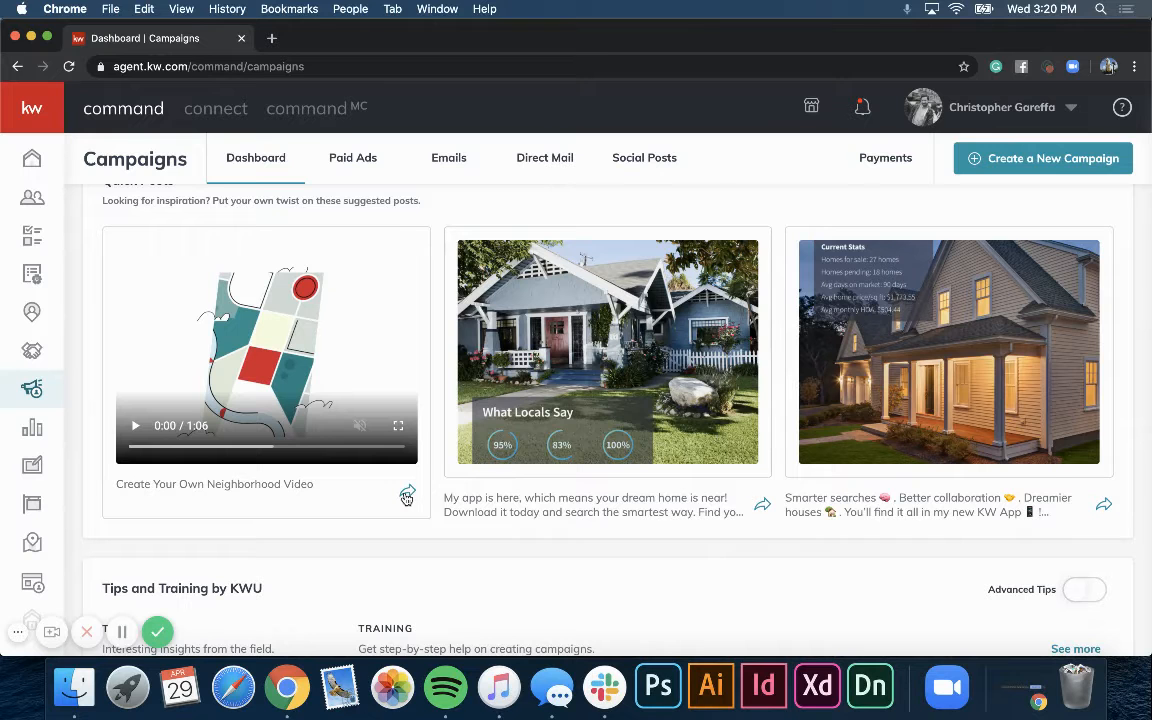
pyautogui.click(407, 496)
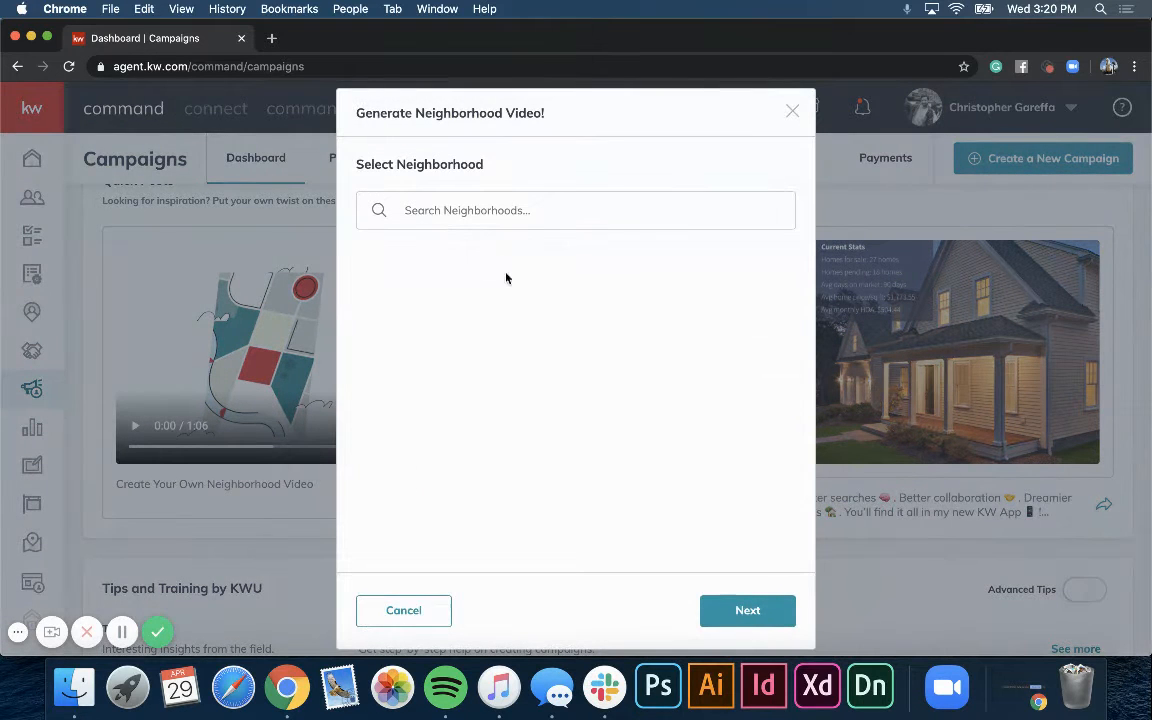
pyautogui.click(467, 210)
pyautogui.write('fort lee')
pyautogui.click(724, 610)
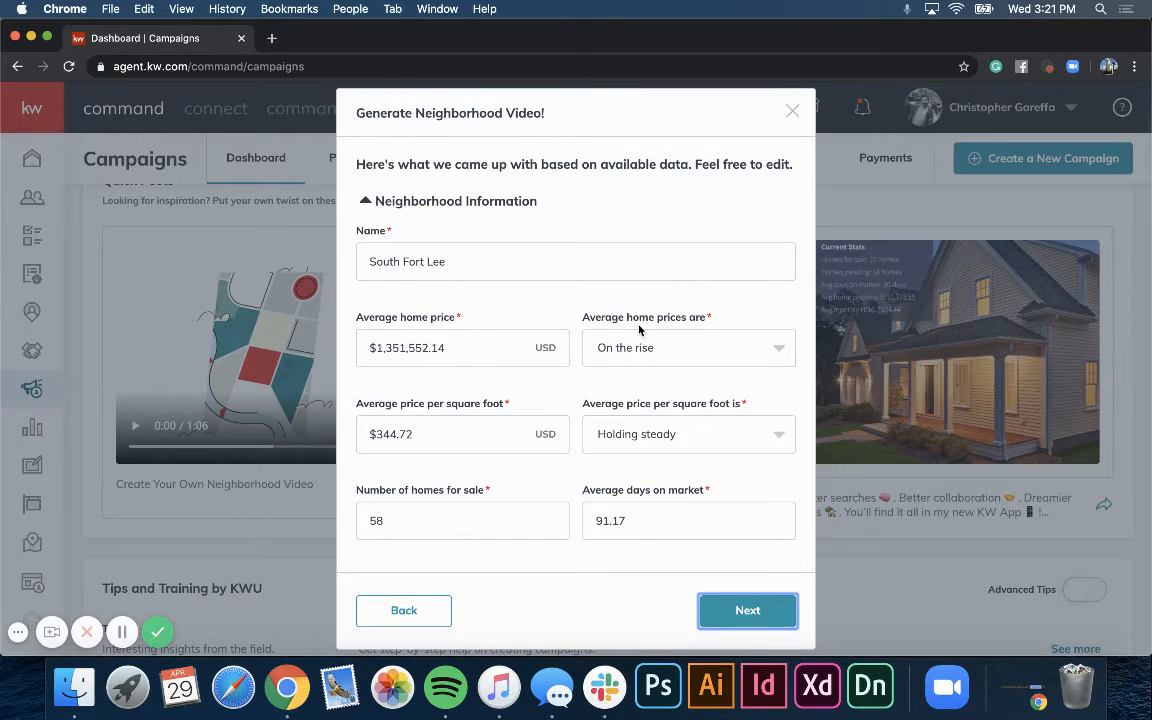
# Step: Review the neighborhood's price, market and feature details, and expand the Agent Information section
pyautogui.scroll(-3, 450, 410)
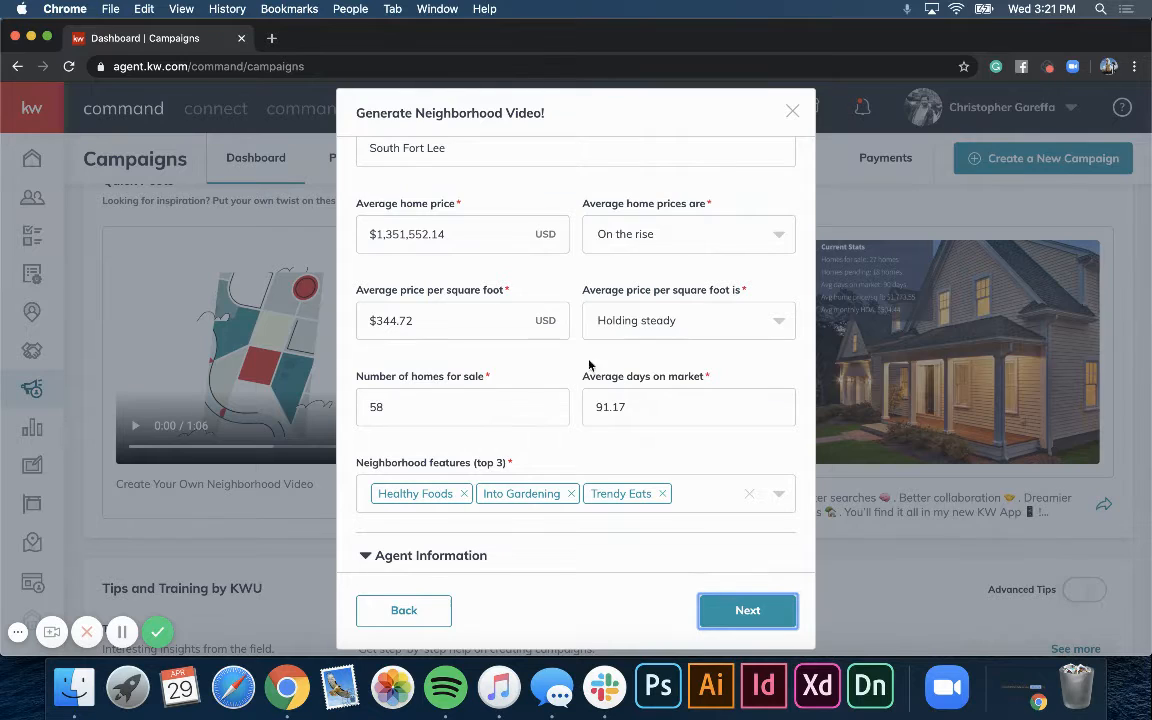
pyautogui.scroll(-2, 650, 380)
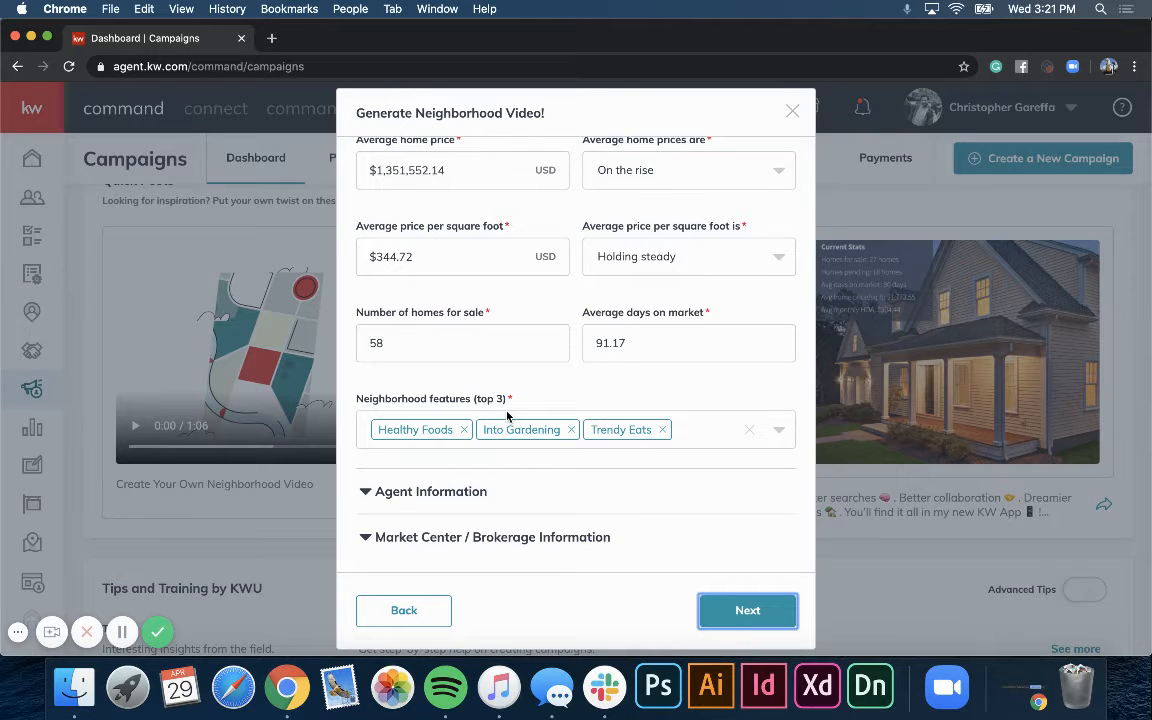
pyautogui.click(469, 490)
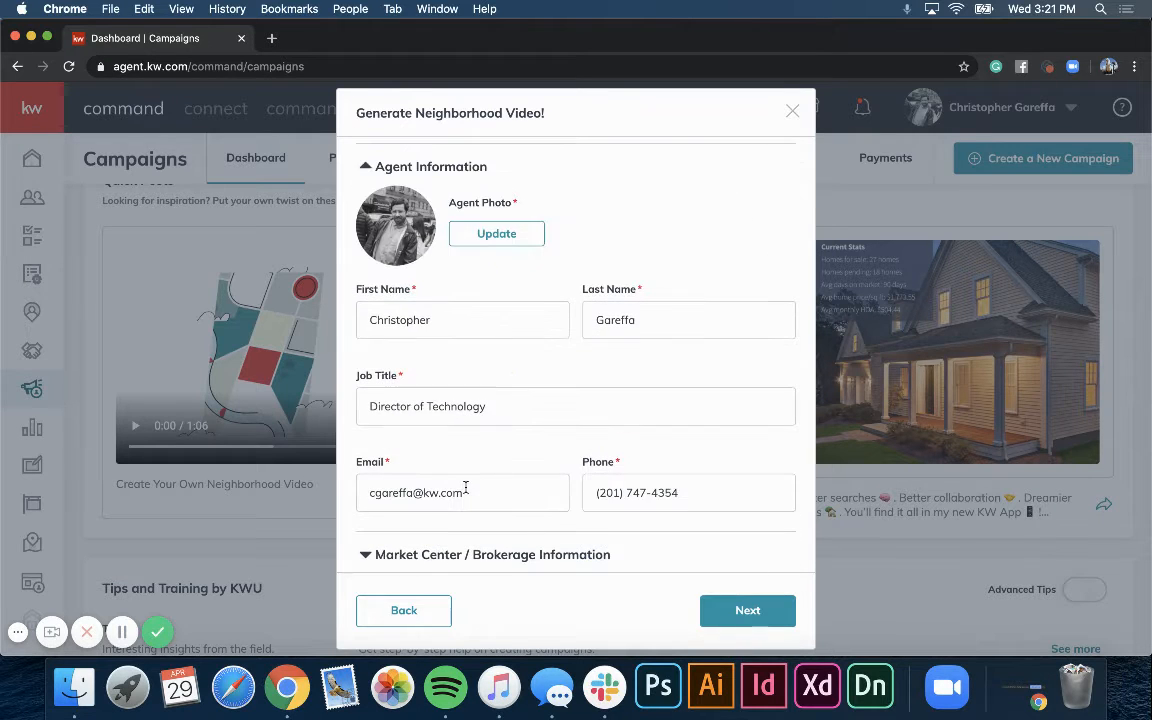
# Step: Expand the Market Center / Brokerage Information section and review its logo, license number fields and owner statement
pyautogui.scroll(-1, 478, 458)
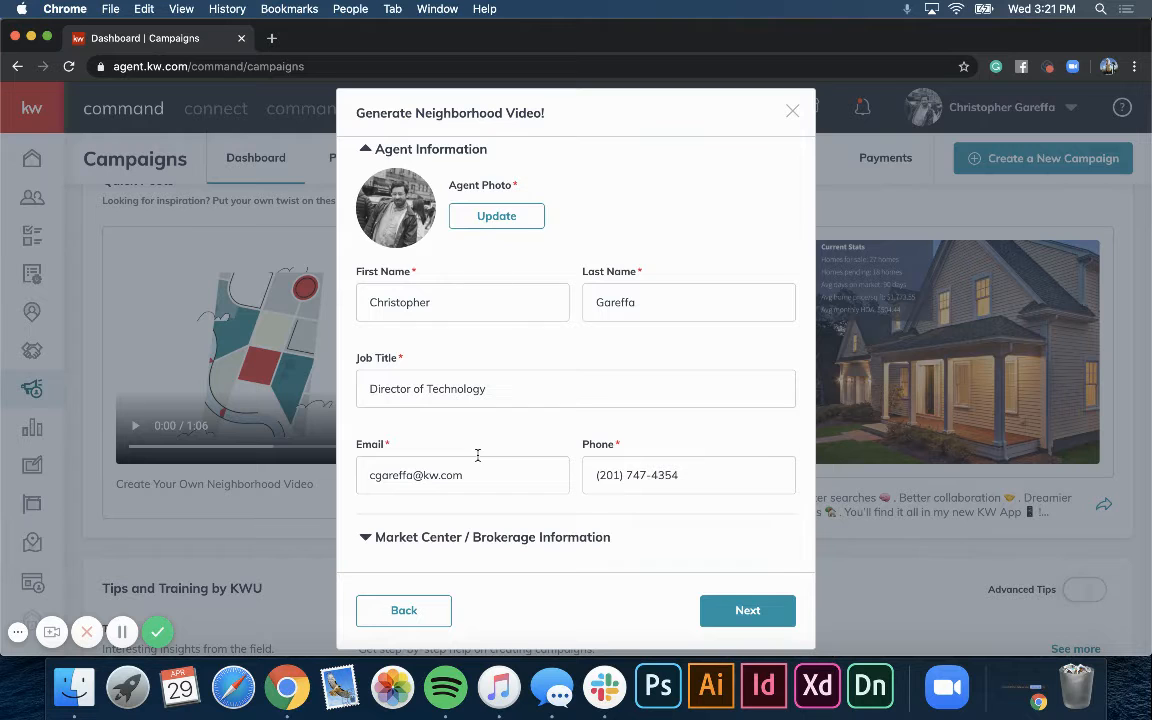
pyautogui.click(465, 537)
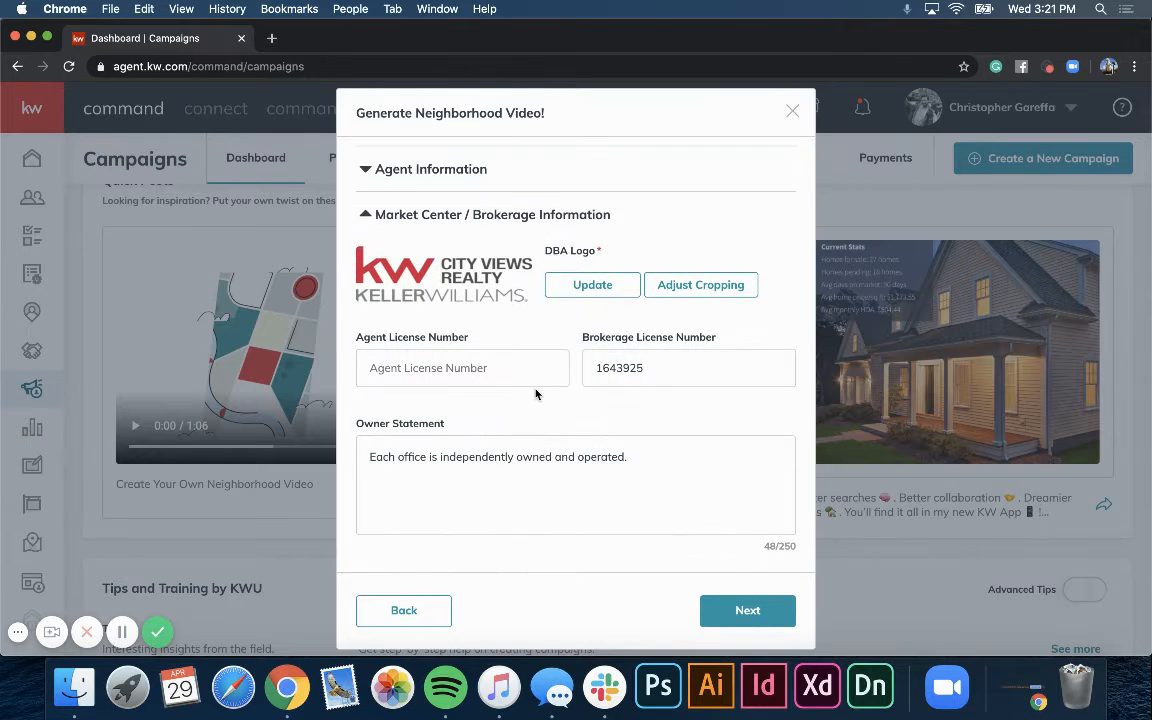
pyautogui.scroll(-1, 535, 390)
pyautogui.scroll(1, 535, 390)
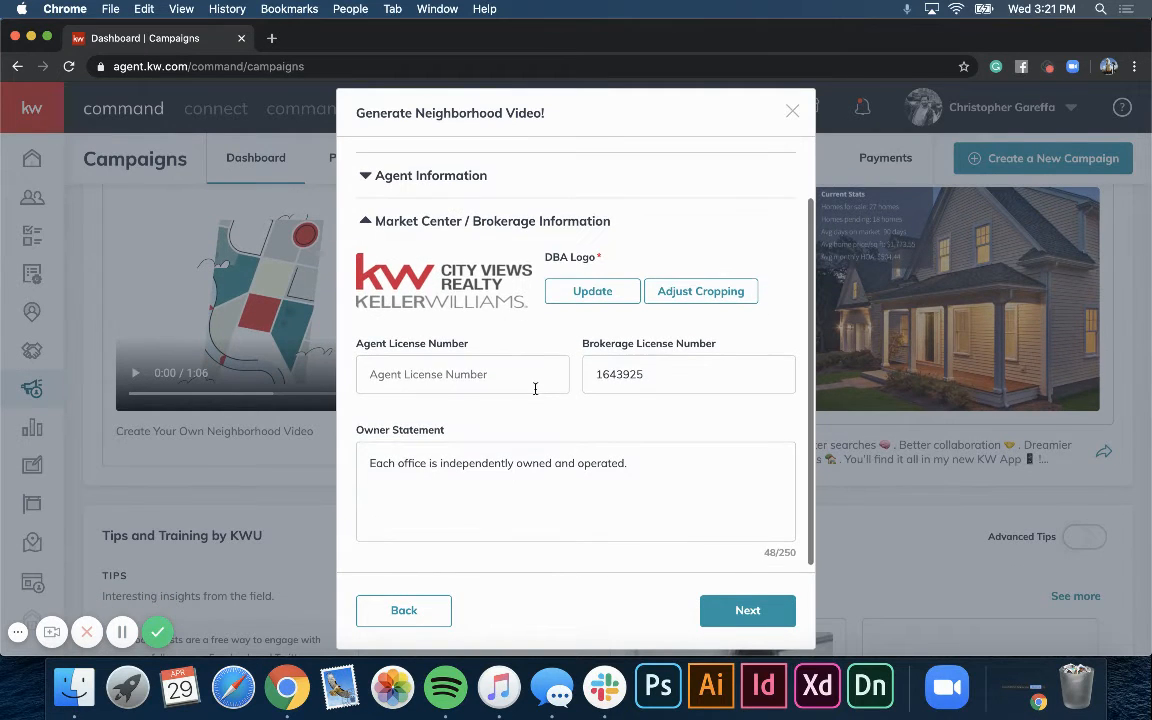
pyautogui.scroll(2, 535, 390)
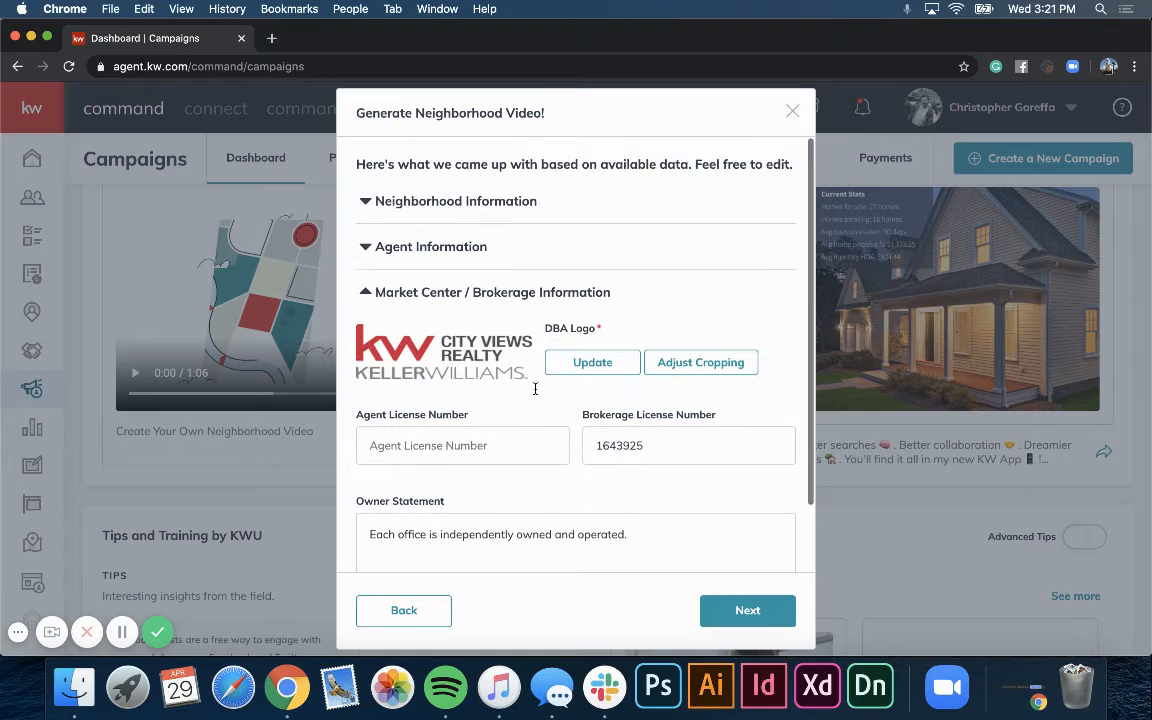
# Step: Collapse the brokerage section, reopen the Neighborhood Information for South Fort Lee, and generate the video
pyautogui.click(498, 294)
pyautogui.scroll(1, 500, 300)
pyautogui.click(437, 200)
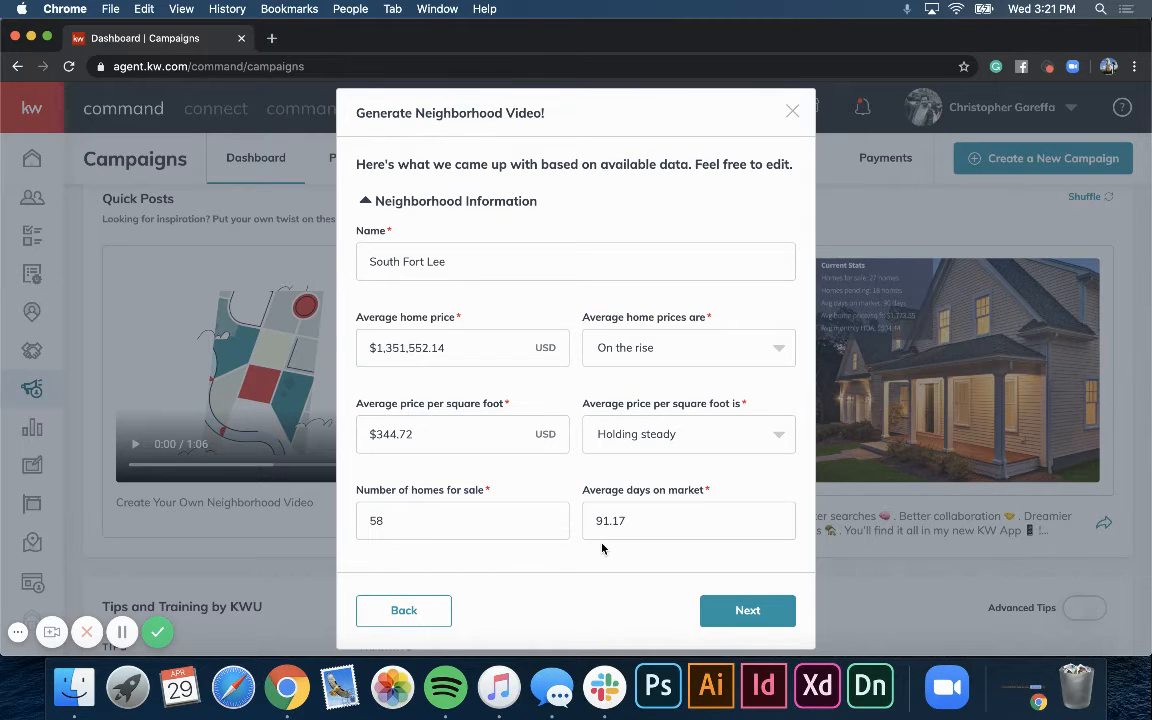
pyautogui.click(741, 612)
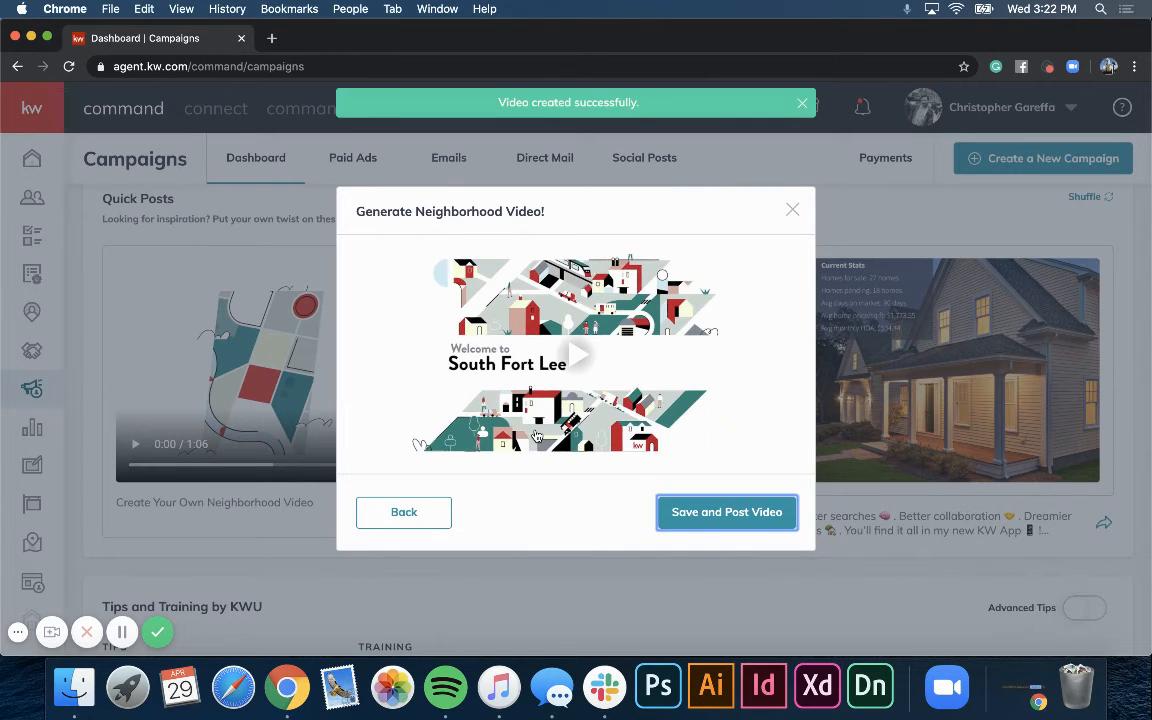
# Step: Play the generated South Fort Lee video with the sound muted, skipping ahead through it to the agent contact card
pyautogui.click(570, 358)
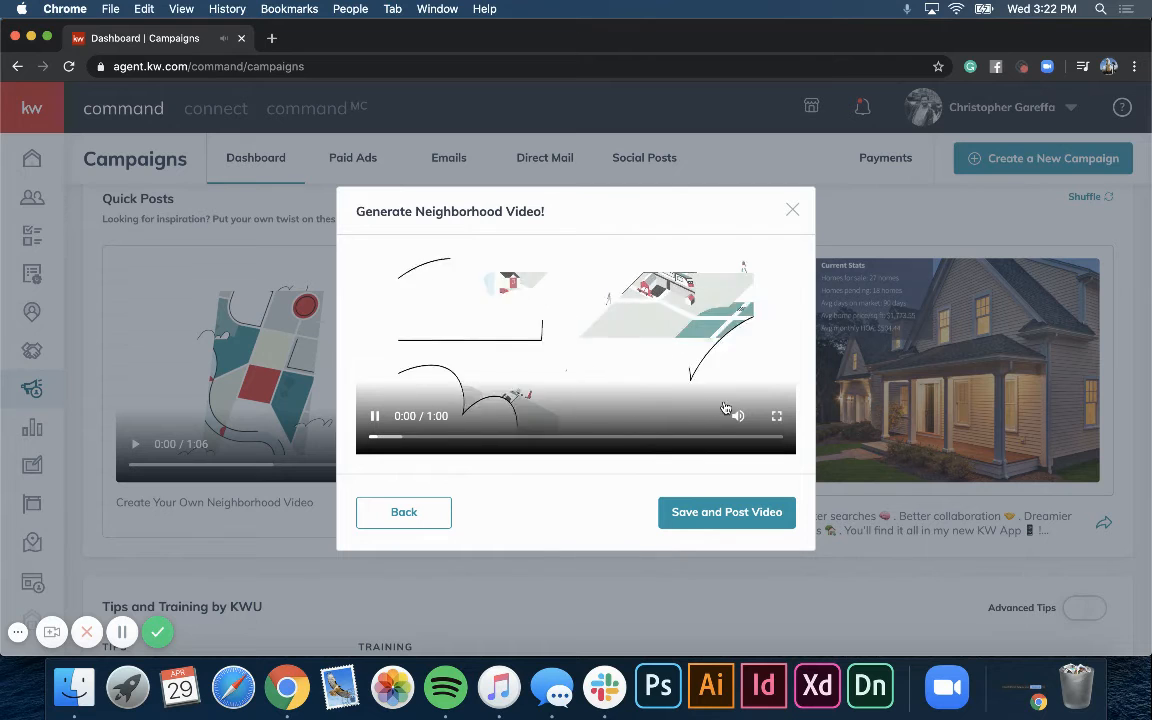
pyautogui.click(737, 416)
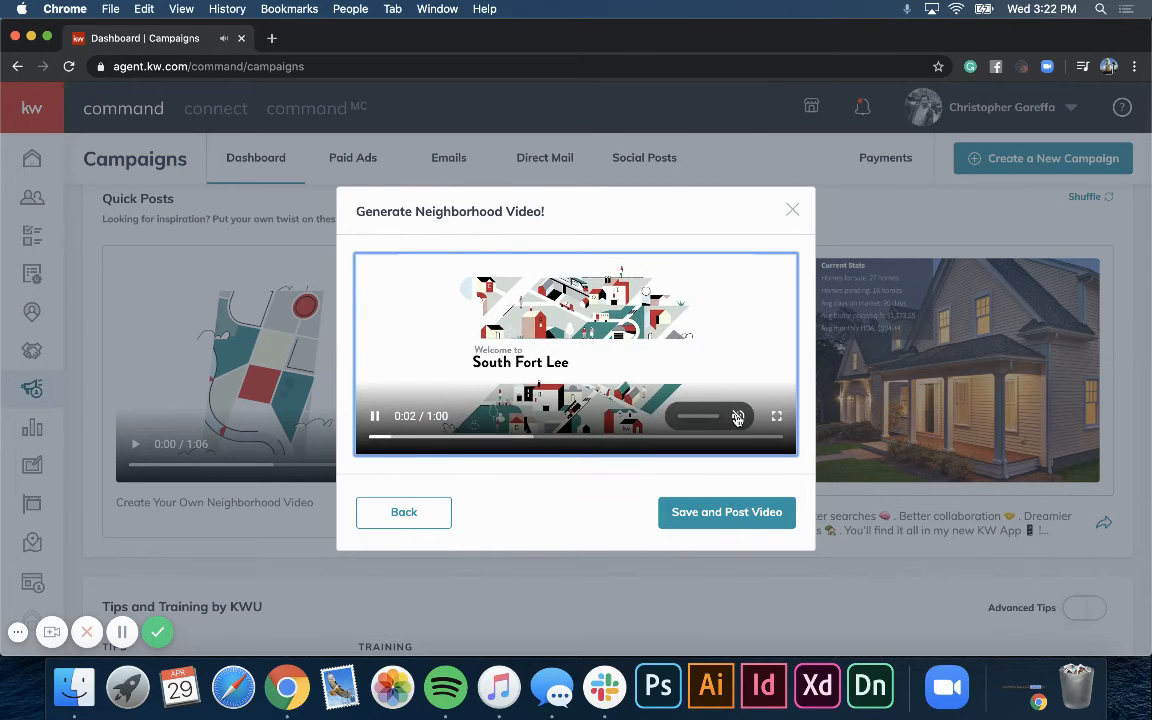
pyautogui.click(503, 439)
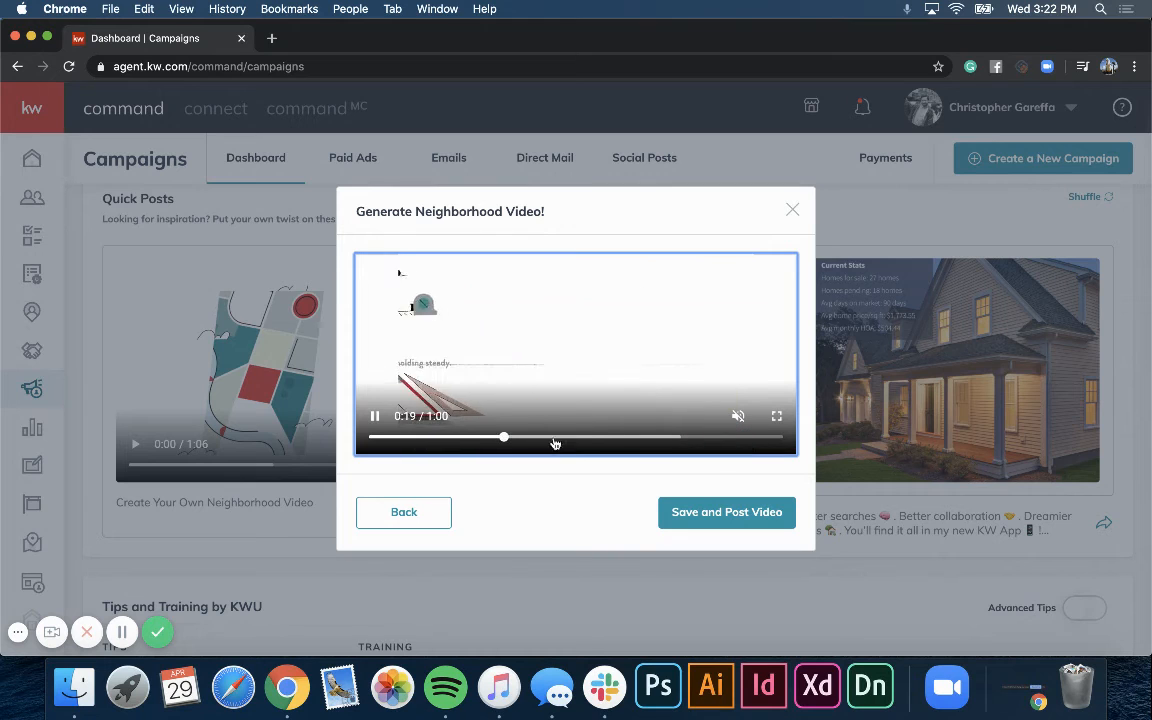
pyautogui.click(610, 439)
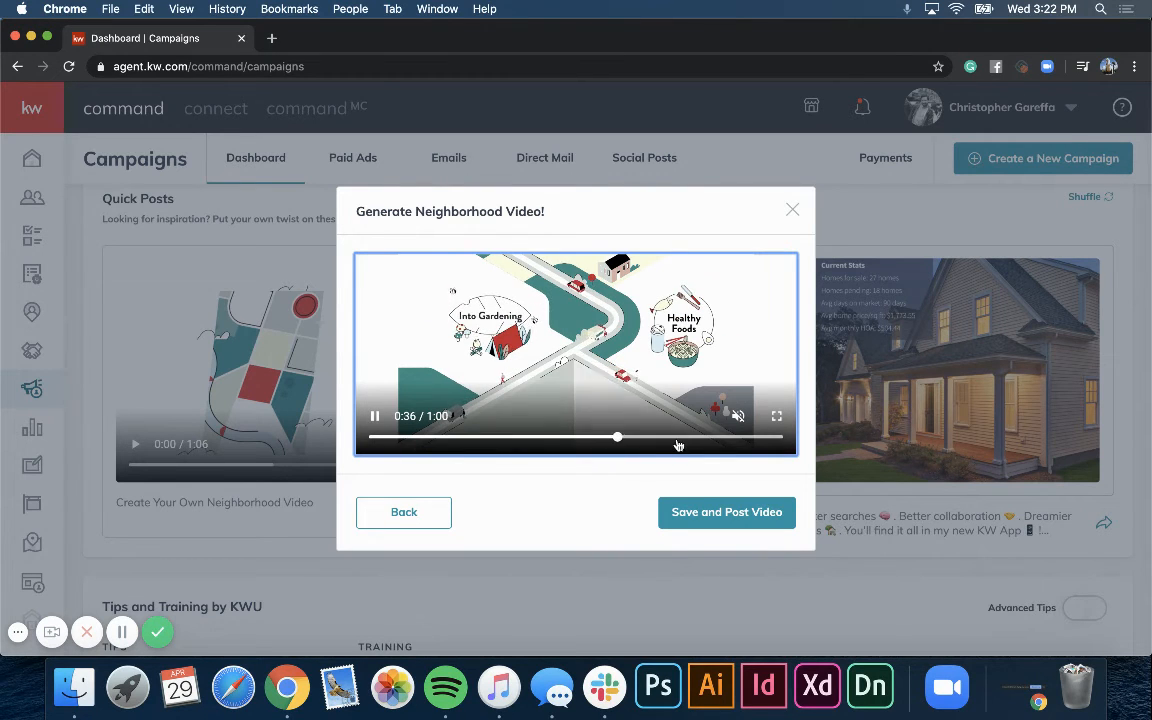
pyautogui.click(677, 439)
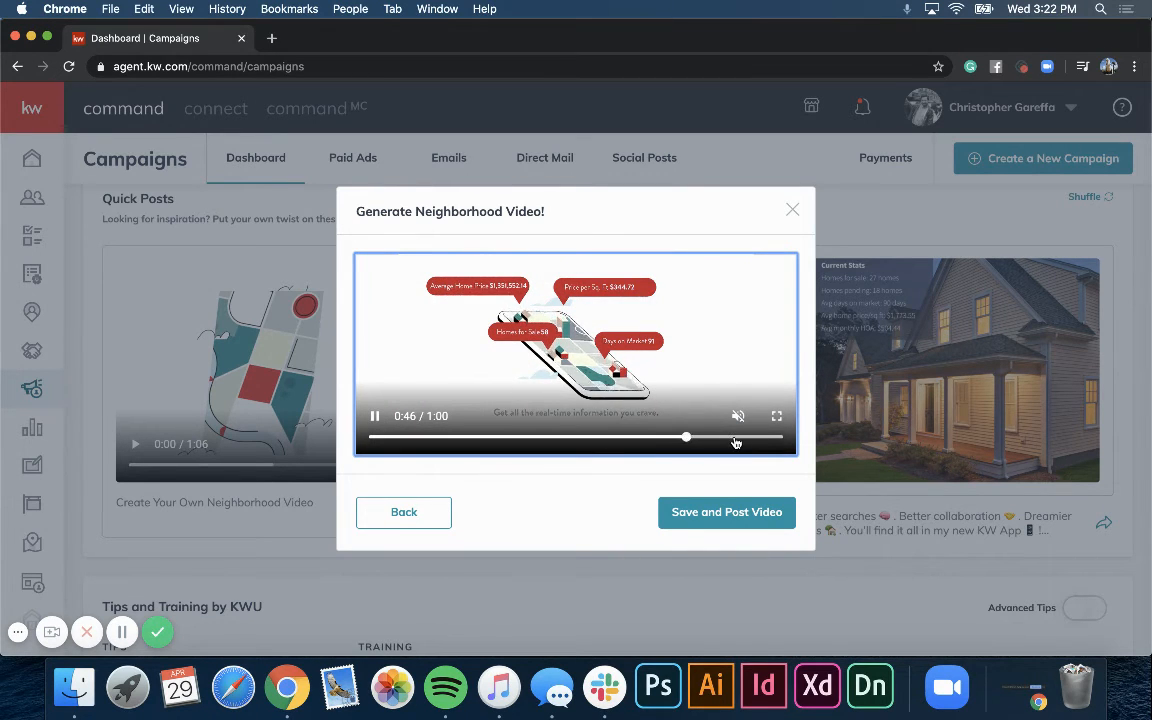
pyautogui.click(736, 439)
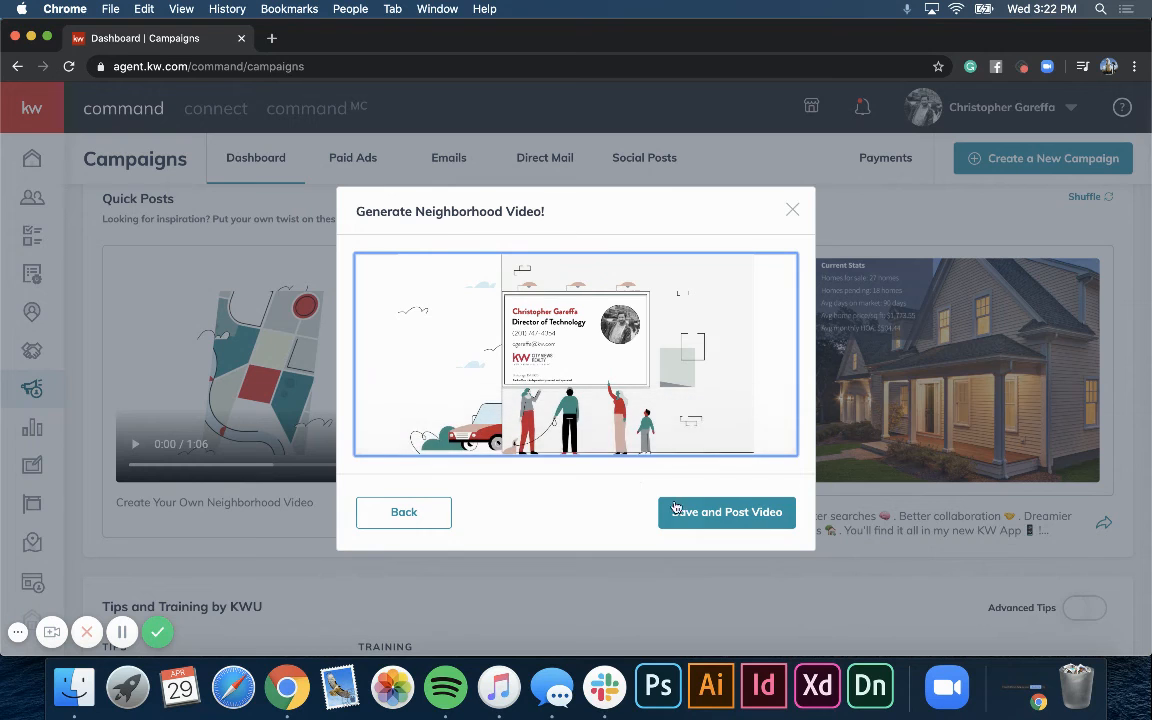
# Step: Save the neighborhood video to a new social post, review the post's text and settings, and close it without publishing
pyautogui.click(718, 512)
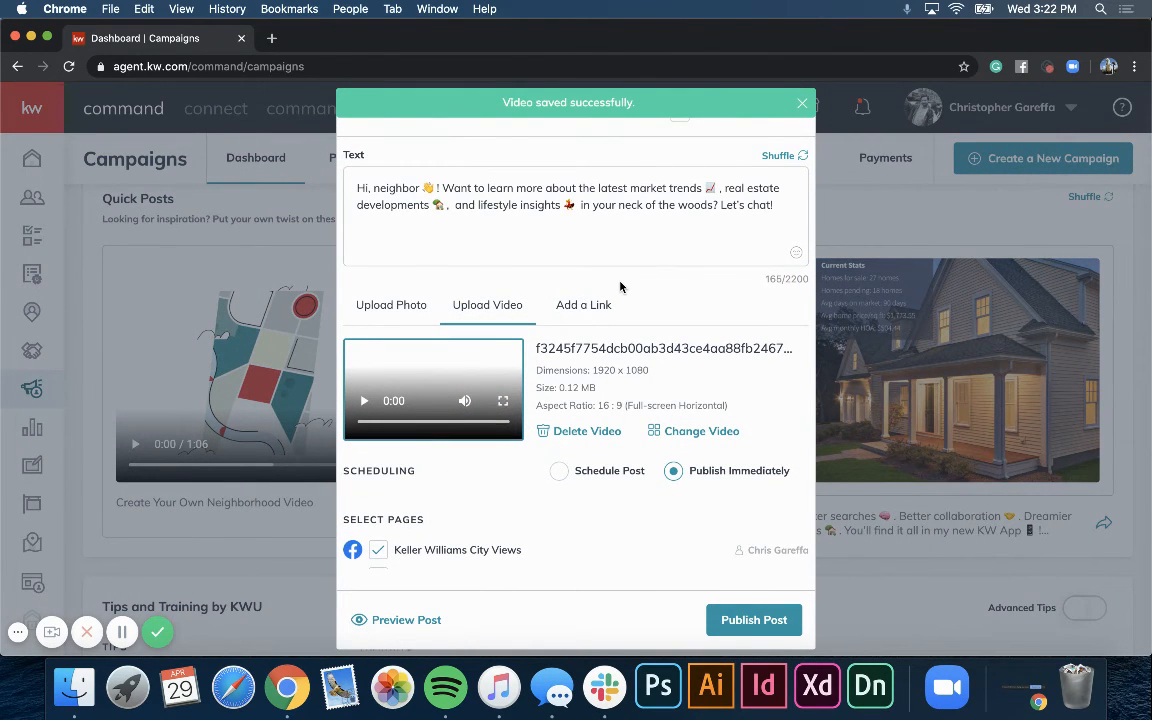
pyautogui.scroll(-1, 620, 287)
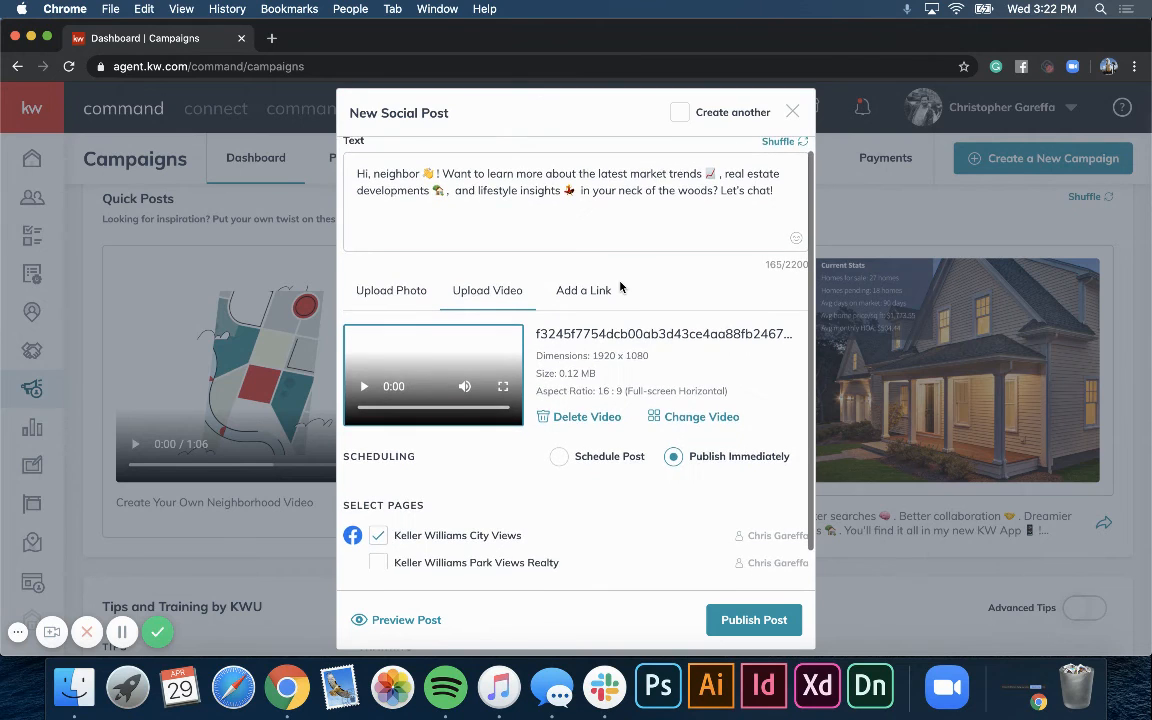
pyautogui.scroll(1, 660, 270)
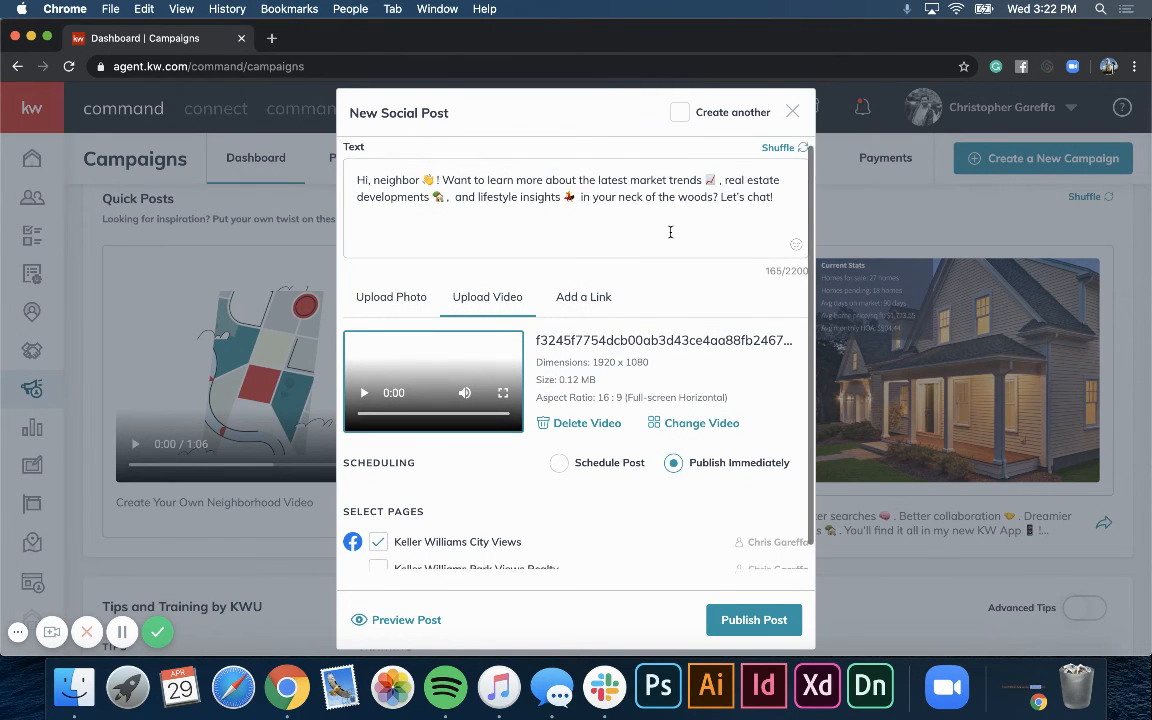
pyautogui.click(793, 112)
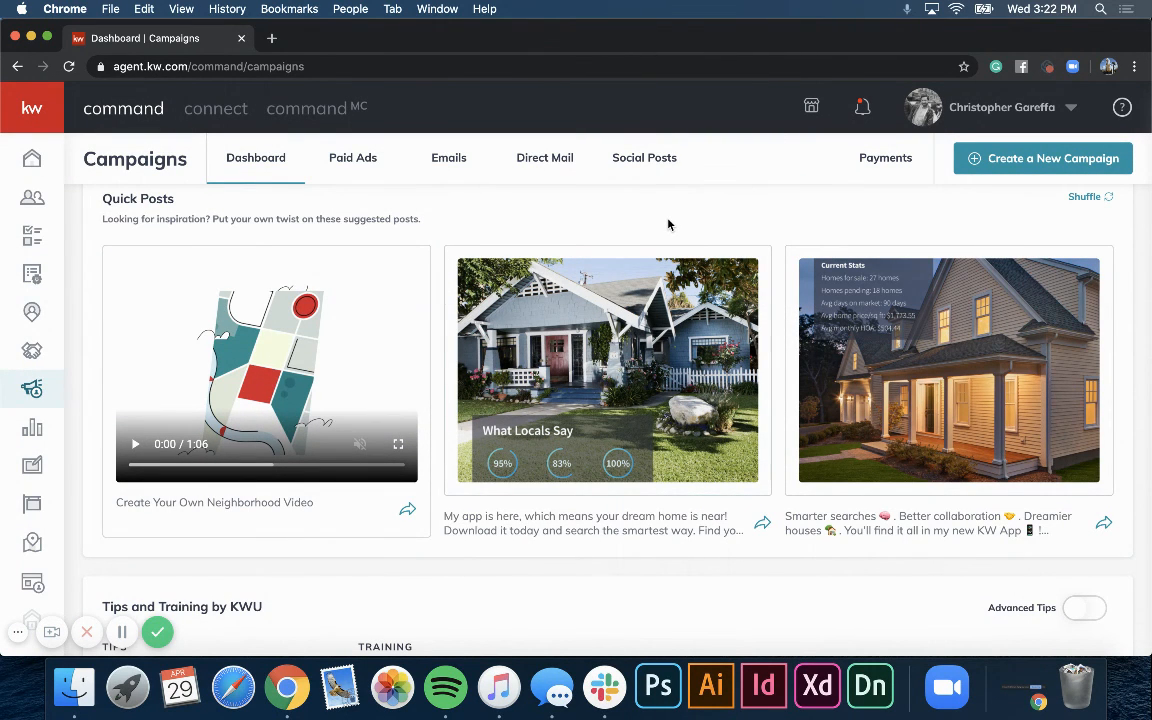
# Step: Look over the Campaigns dashboard again from the welcome section and connected accounts downward
pyautogui.scroll(5, 668, 224)
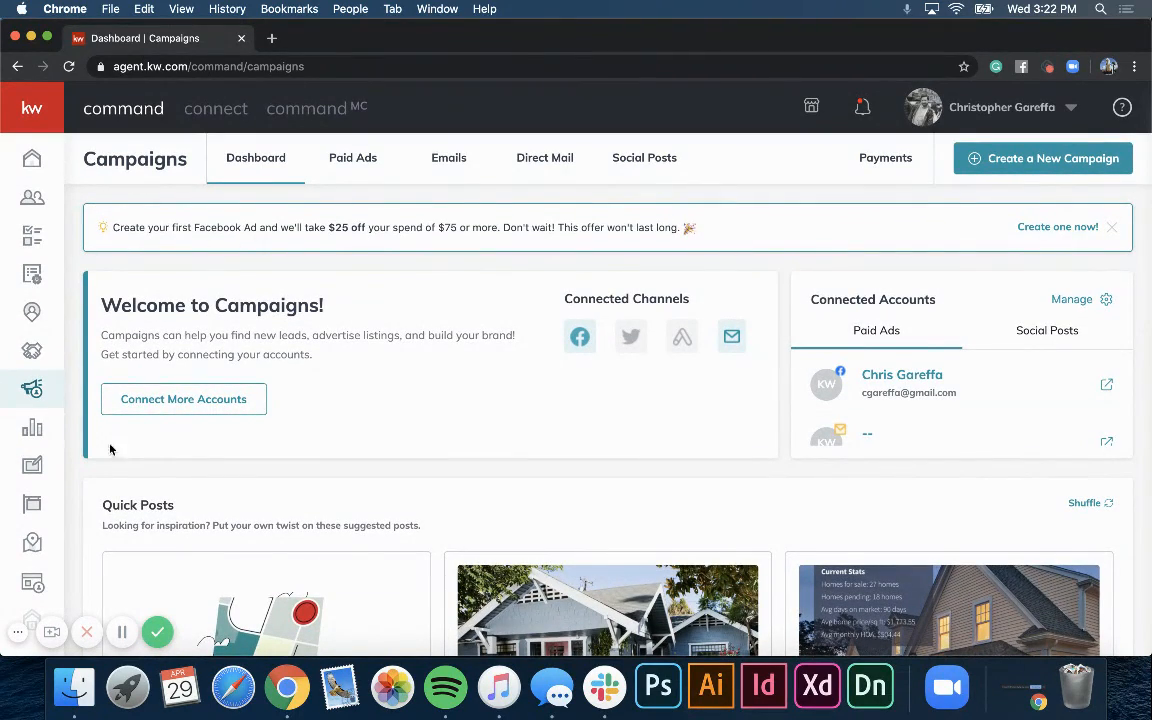
pyautogui.scroll(-5, 540, 484)
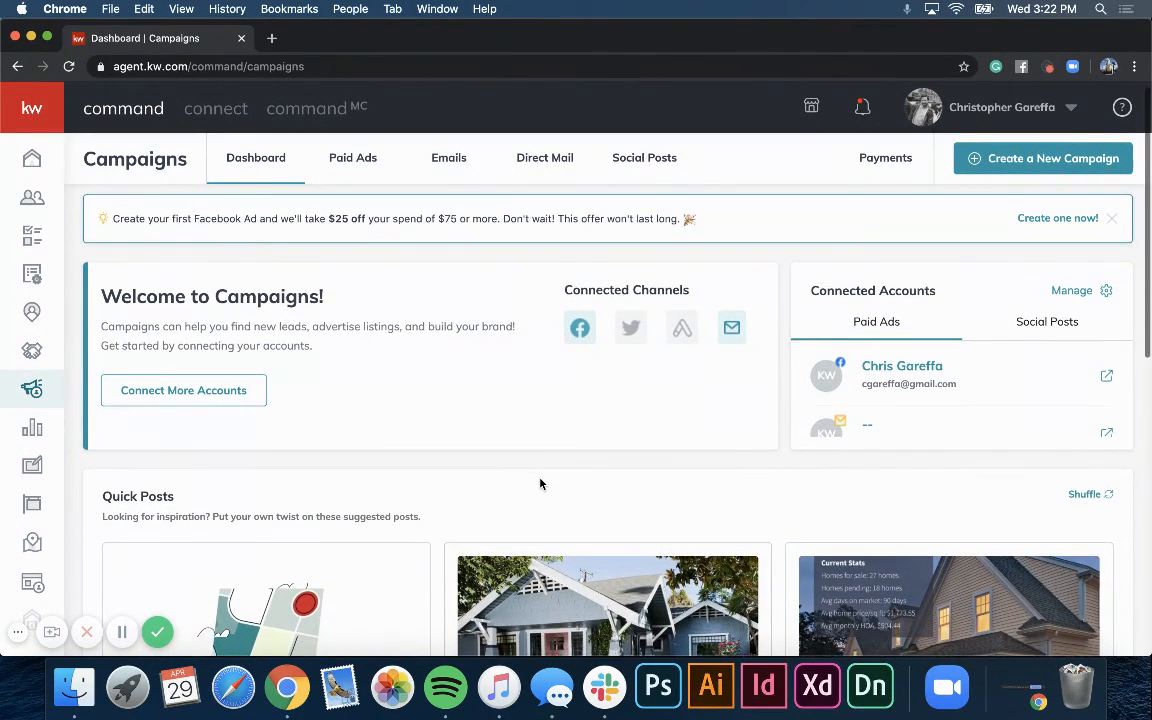